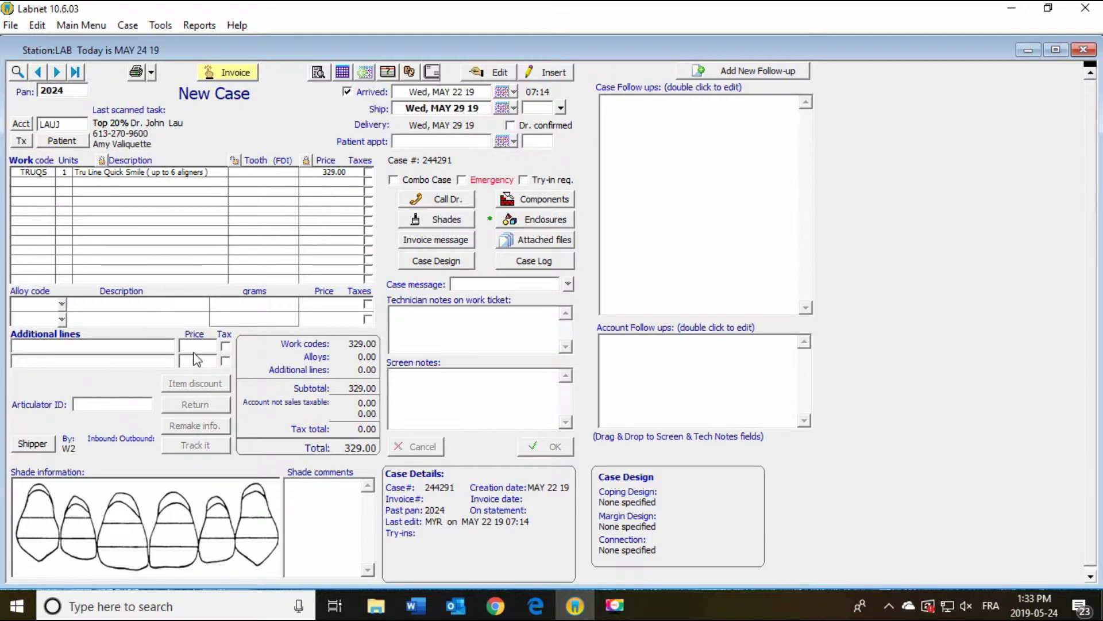
Open the Big Calendar and show the units for the Ortho (4035) department.
{"action": "left_click", "coordinate": [81, 26]}
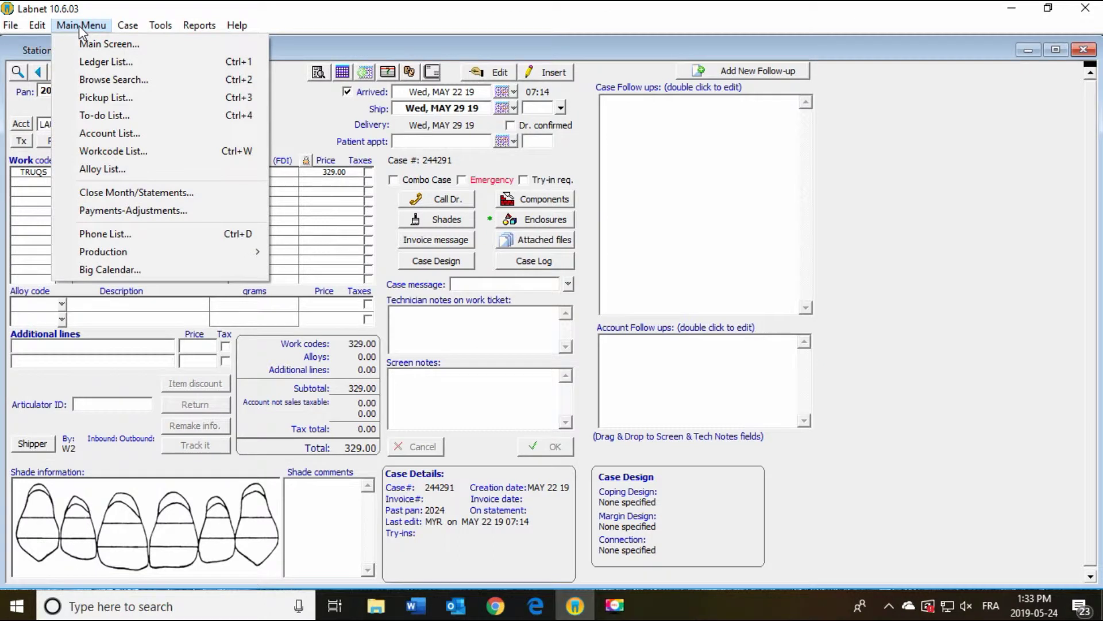
{"action": "left_click", "coordinate": [111, 270]}
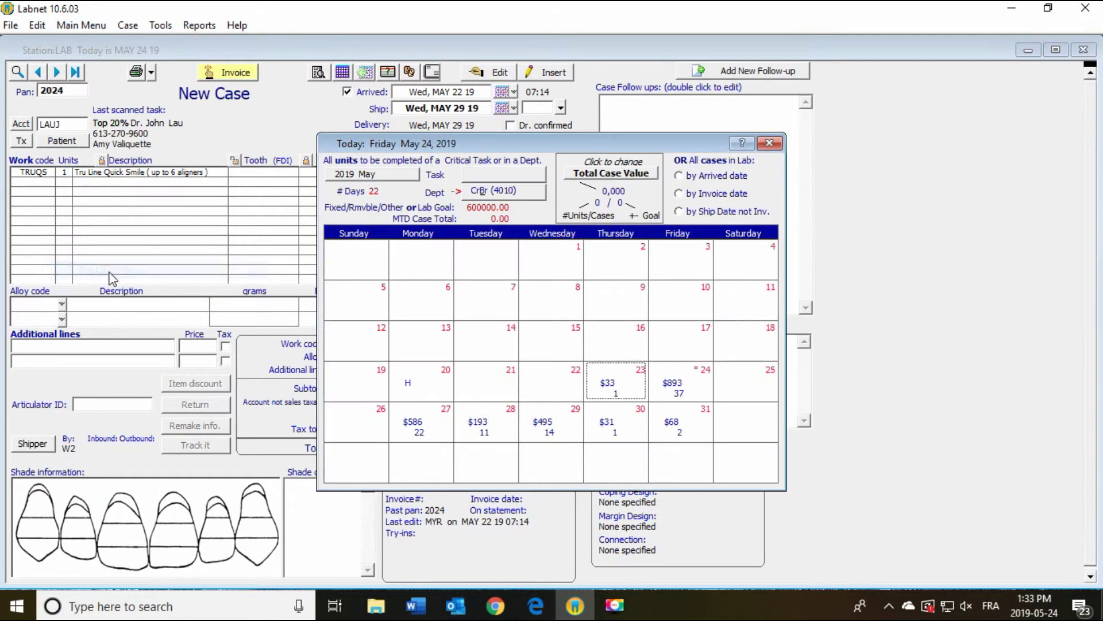
{"action": "left_click", "coordinate": [528, 194]}
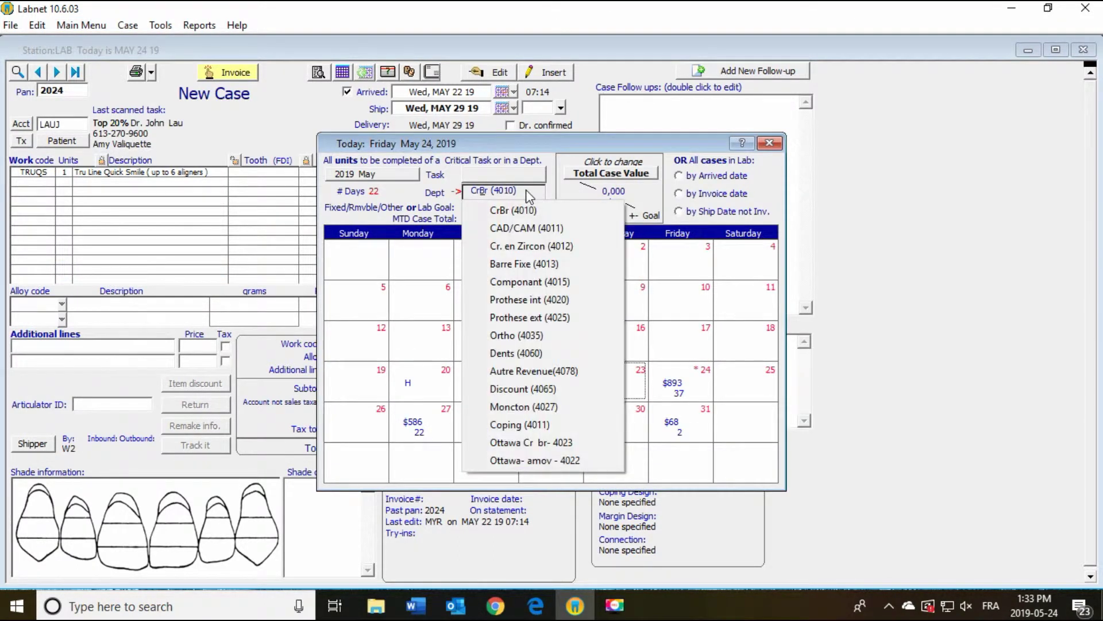
{"action": "left_click", "coordinate": [528, 338]}
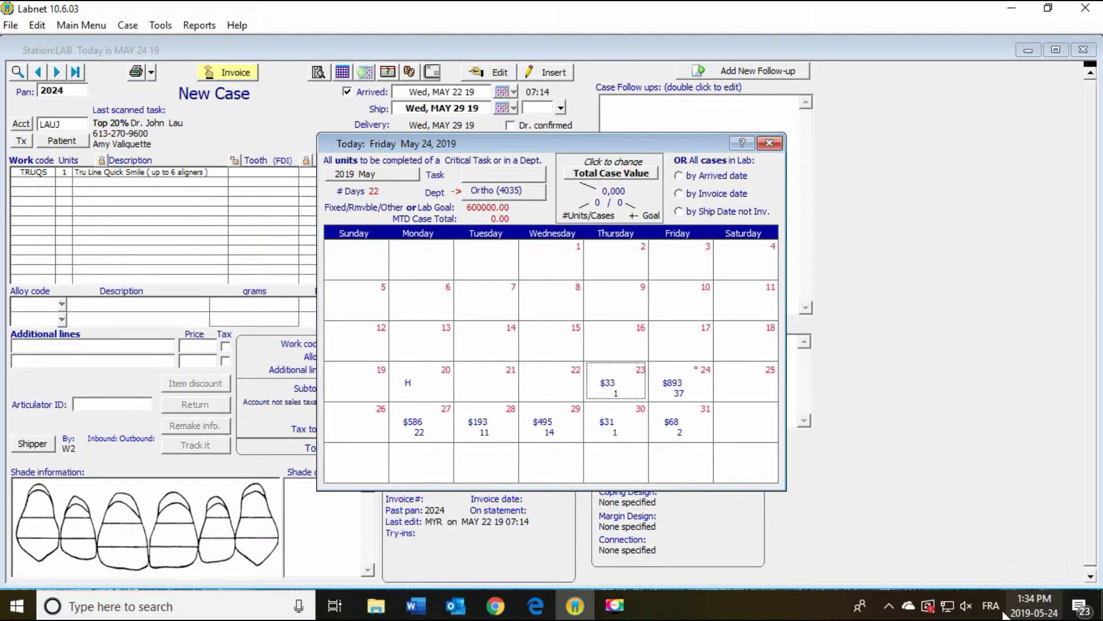
Open the Ortho list for Thursday, May 23, and open the task schedule of the first TRUQS case.
{"action": "double_click", "coordinate": [613, 391]}
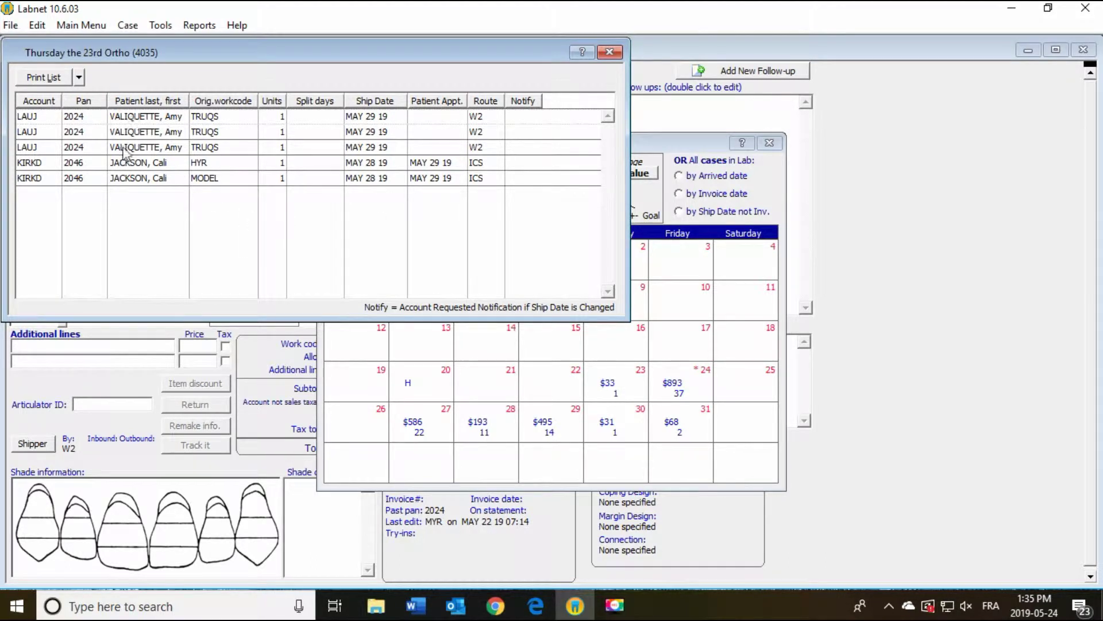
{"action": "left_click", "coordinate": [124, 119]}
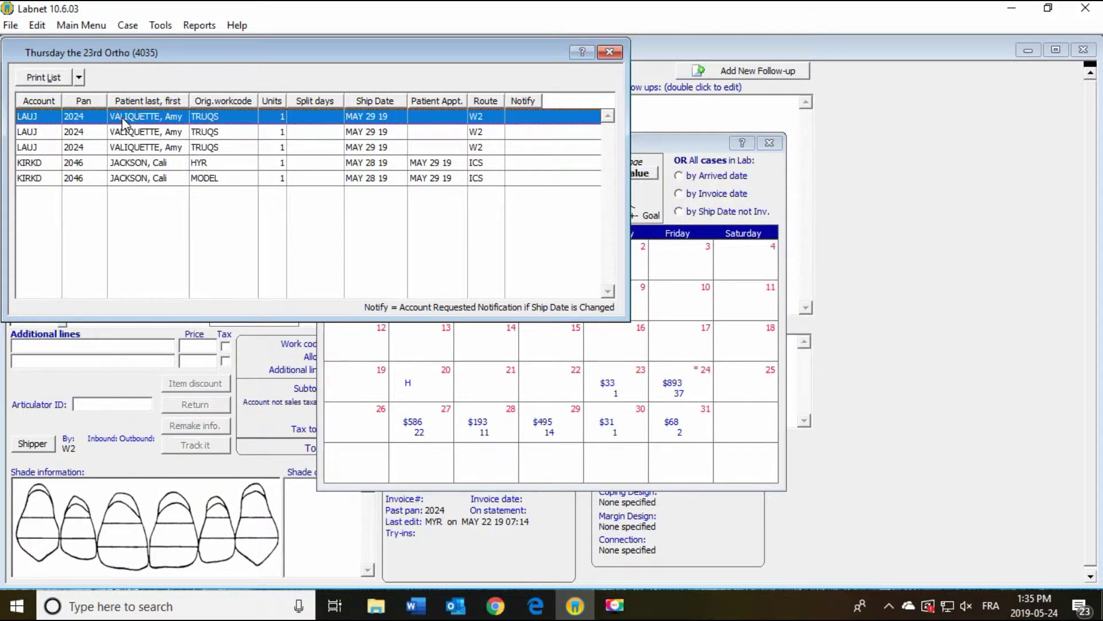
{"action": "double_click", "coordinate": [125, 119]}
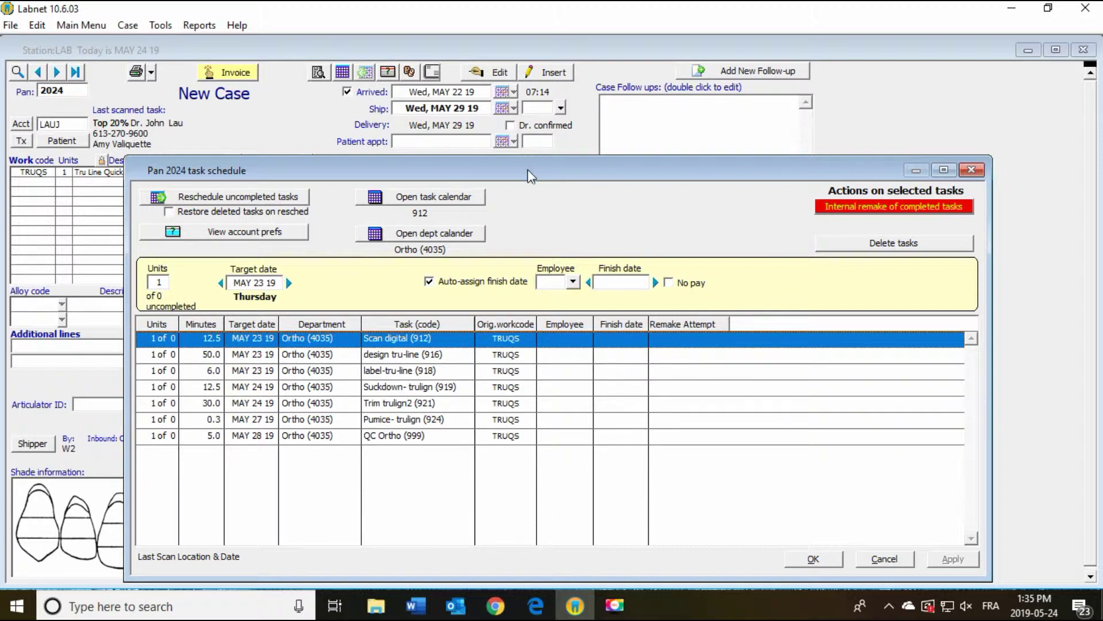
Move the Scan digital (912), design tru-line (916) and label-tru-line (918) tasks to a target date of May 24 19.
{"action": "left_click_drag", "start_coordinate": [528, 170], "coordinate": [559, 155]}
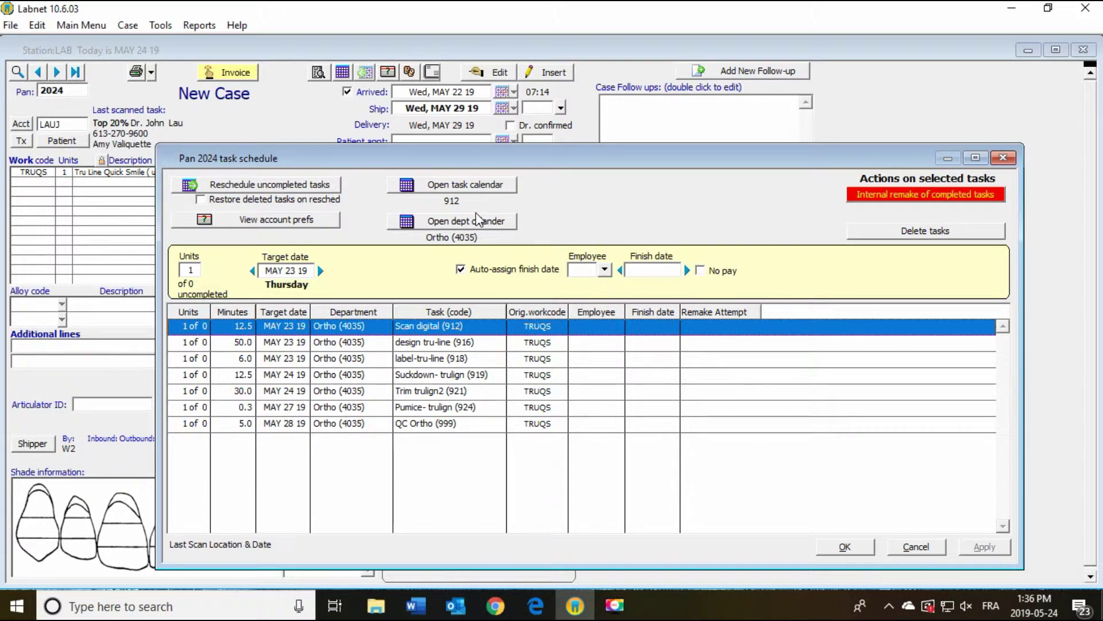
{"action": "mouse_move", "coordinate": [567, 161]}
{"action": "left_mouse_down"}
{"action": "mouse_move", "coordinate": [569, 174]}
{"action": "mouse_move", "coordinate": [567, 158]}
{"action": "left_mouse_up"}
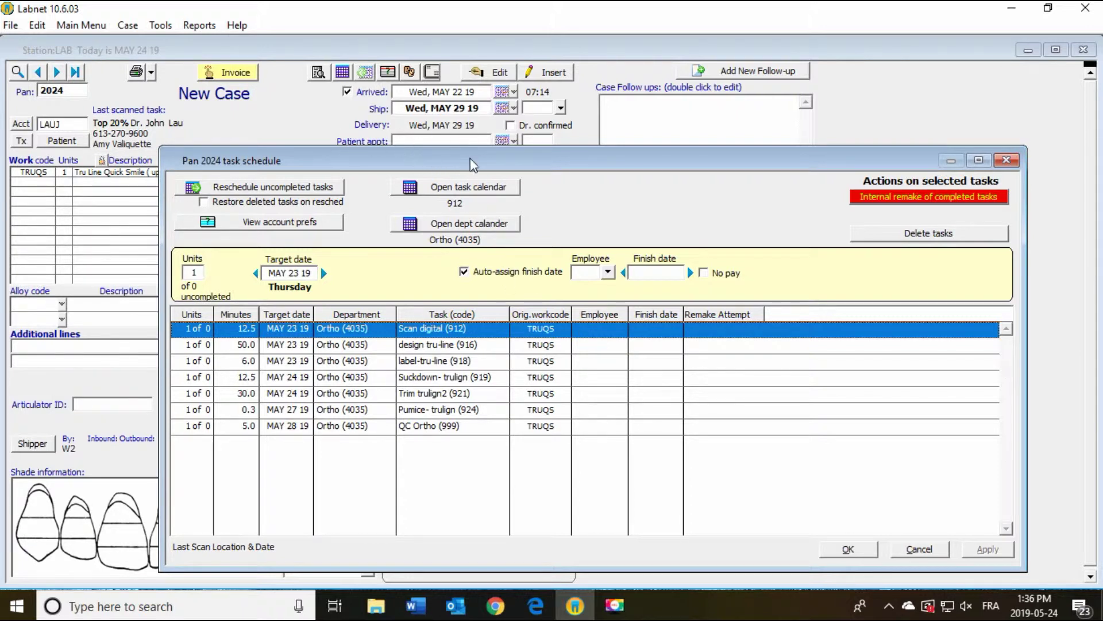
{"action": "left_click_drag", "start_coordinate": [471, 165], "coordinate": [472, 174]}
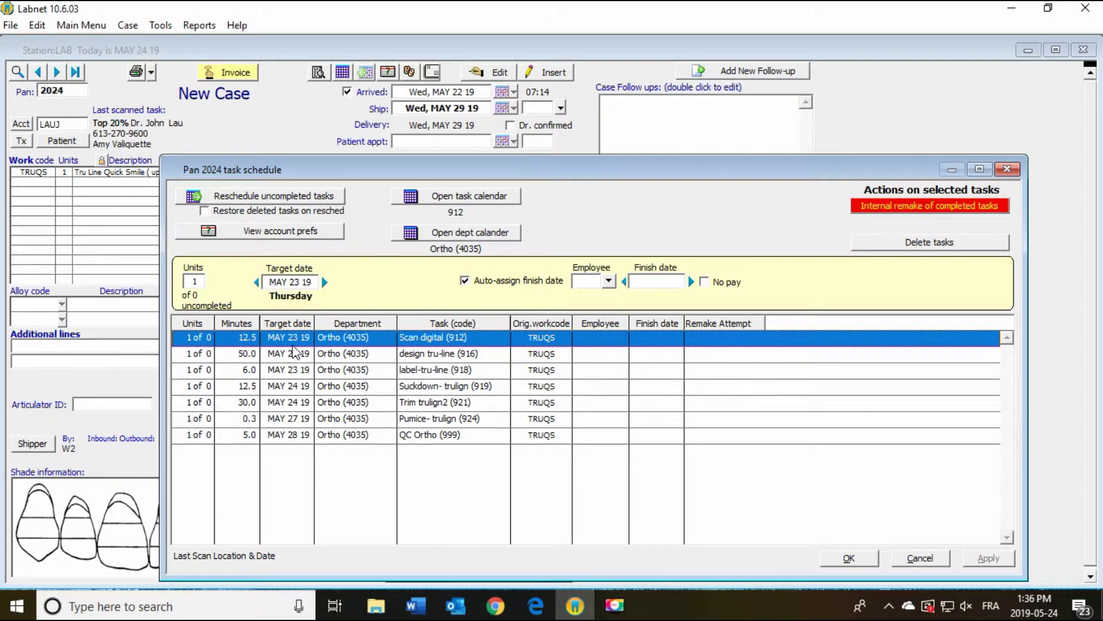
{"action": "left_click", "coordinate": [294, 369], "text": "shift"}
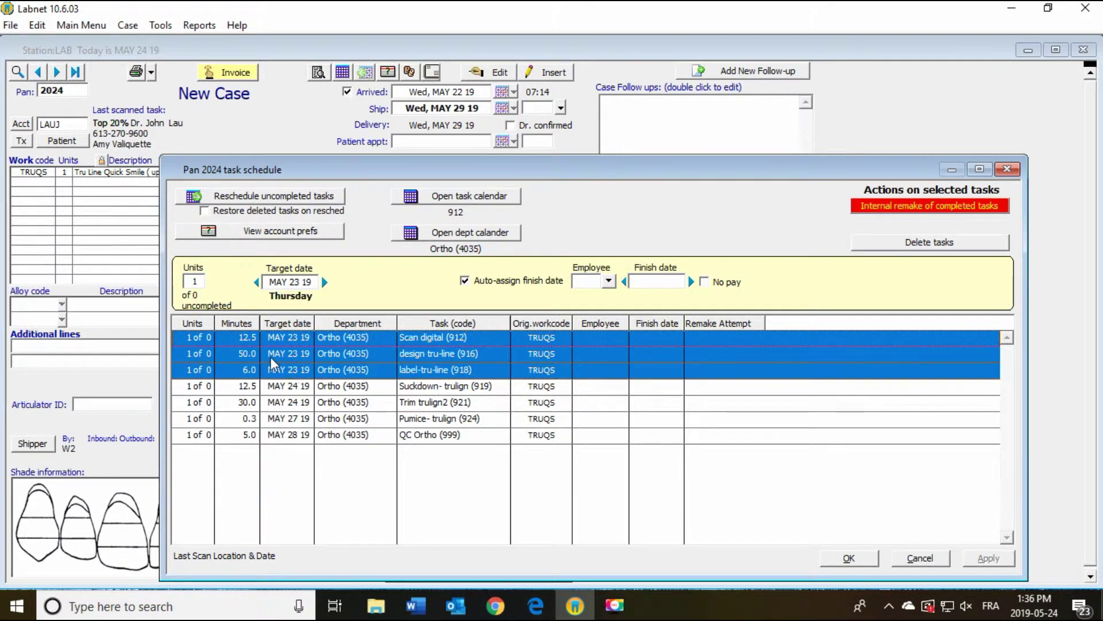
{"action": "left_click", "coordinate": [324, 282]}
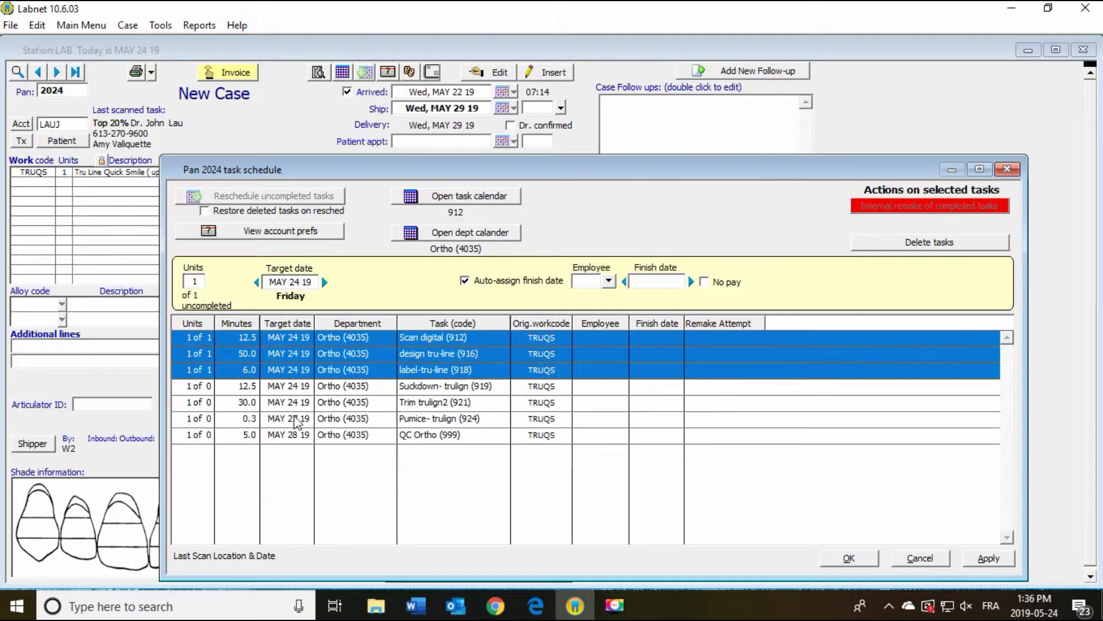
Move the Suckdown- trulign (919) and Trim trulign2 (921) tasks to a target date of May 27 19.
{"action": "left_click", "coordinate": [296, 393]}
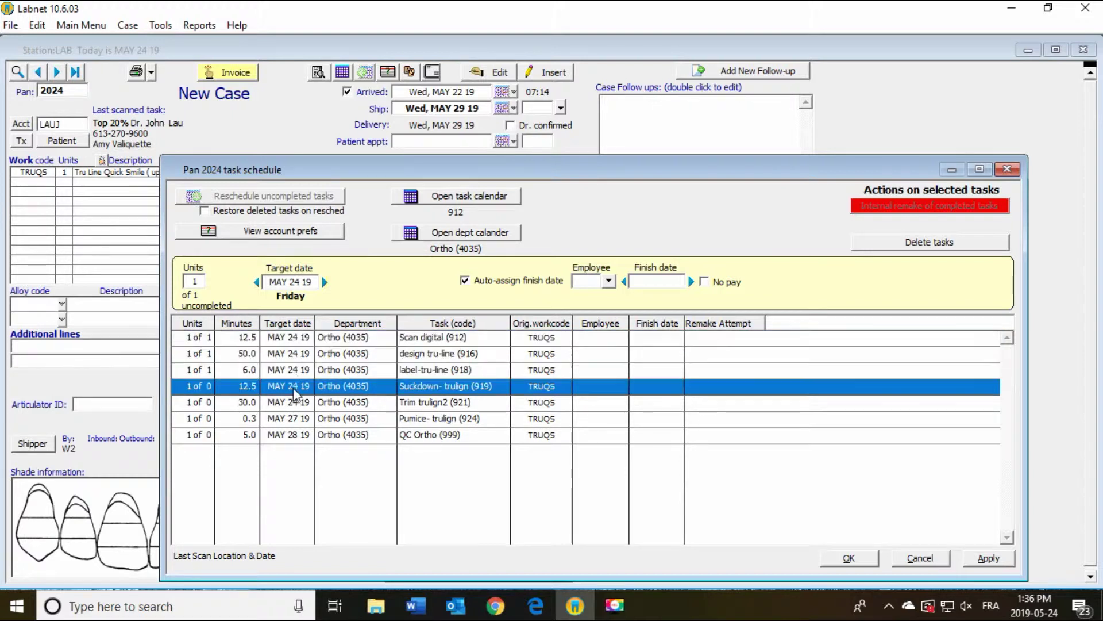
{"action": "left_click", "coordinate": [298, 404], "text": "ctrl"}
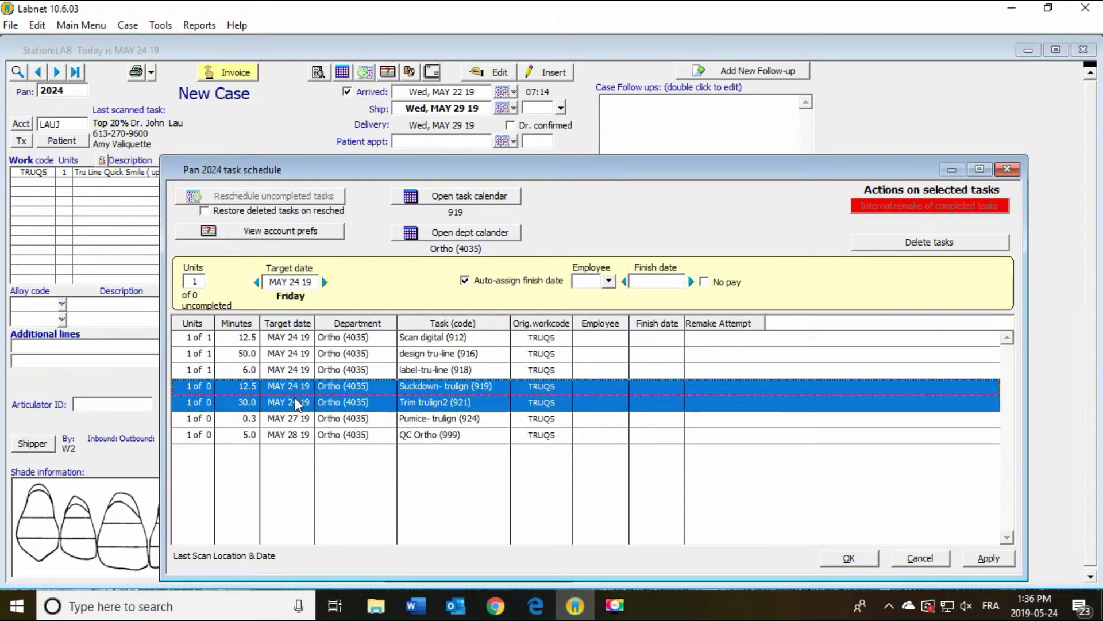
{"action": "left_click", "coordinate": [325, 282]}
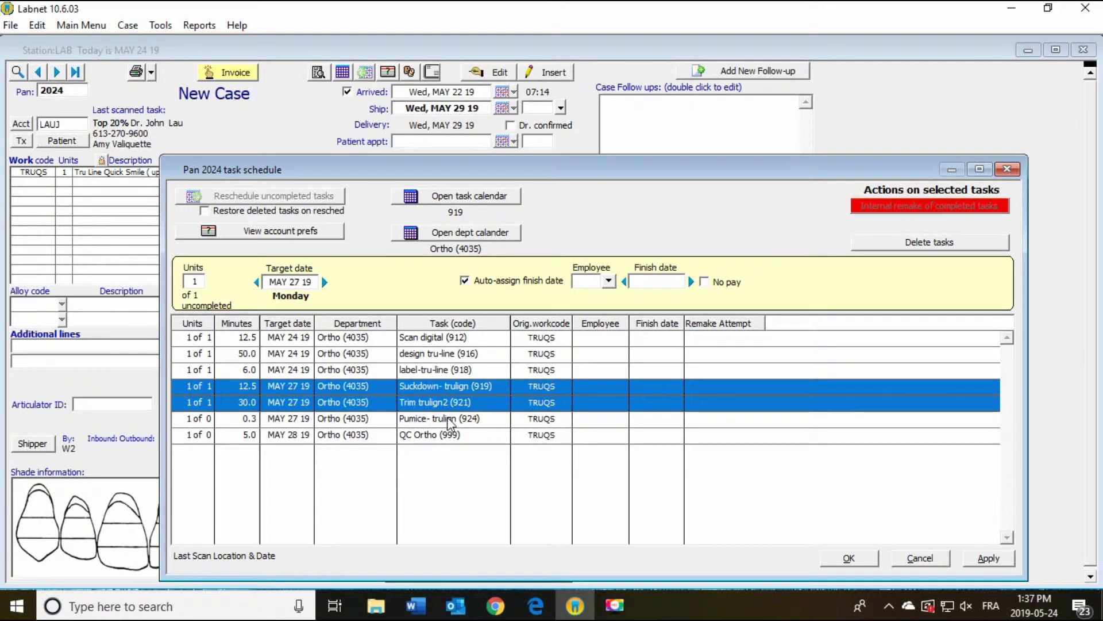
Move the QC Ortho (999) task's target date one day earlier and save the TRUQS case's task schedule.
{"action": "left_click", "coordinate": [294, 438]}
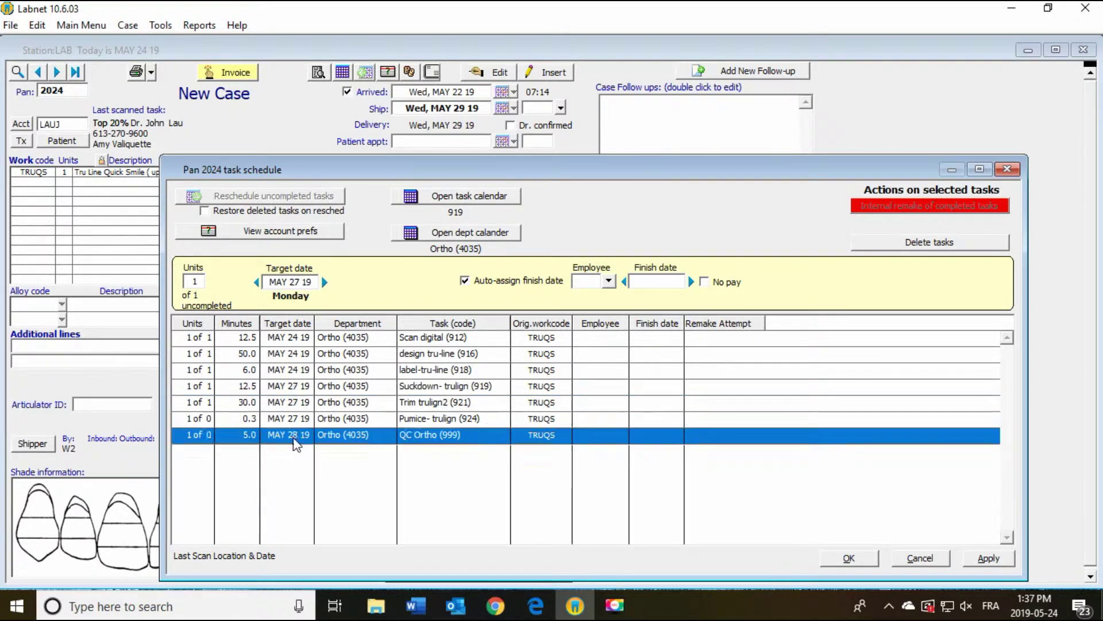
{"action": "left_click", "coordinate": [256, 282]}
{"action": "left_click", "coordinate": [856, 562]}
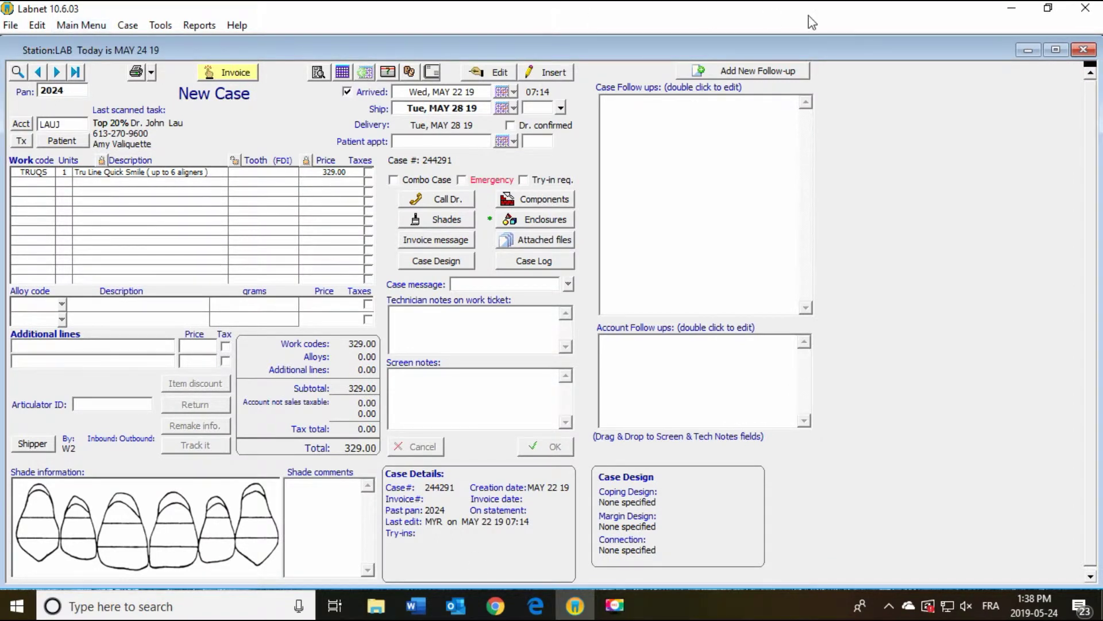
Return to the Thursday the 23rd Ortho list and open the task schedule of the HYR case.
{"action": "left_click_drag", "start_coordinate": [965, 50], "coordinate": [950, 201]}
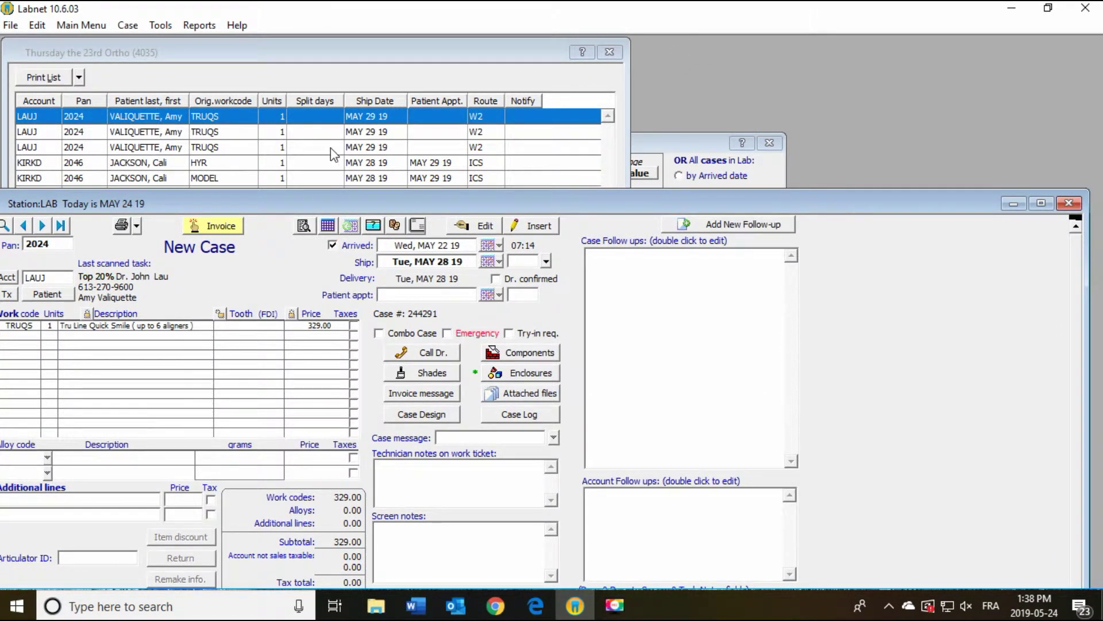
{"action": "left_click", "coordinate": [129, 165]}
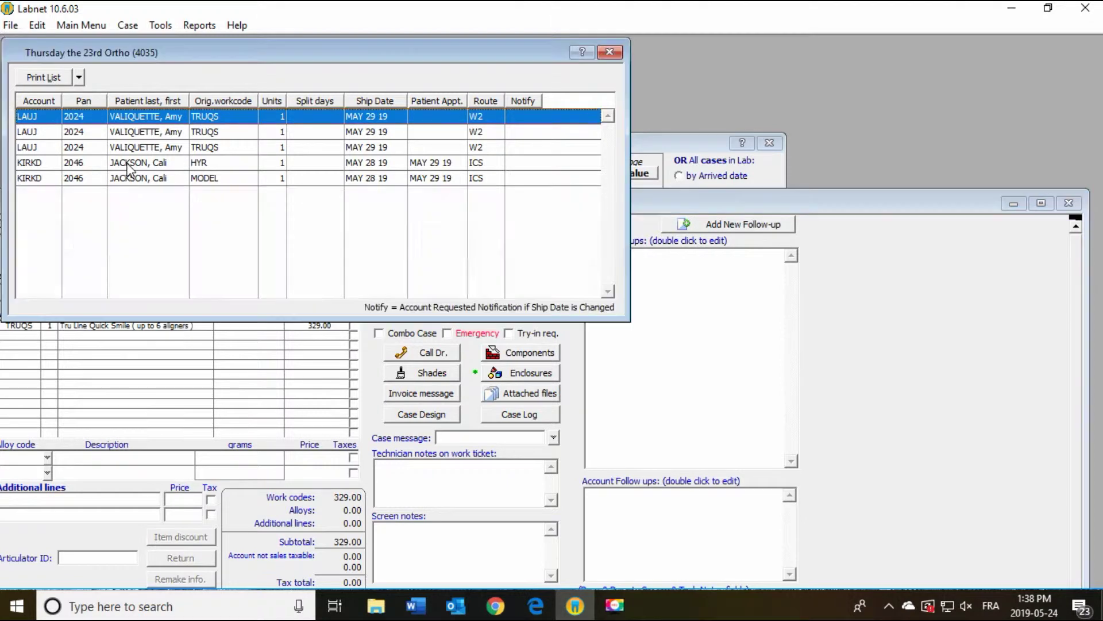
{"action": "double_click", "coordinate": [129, 165]}
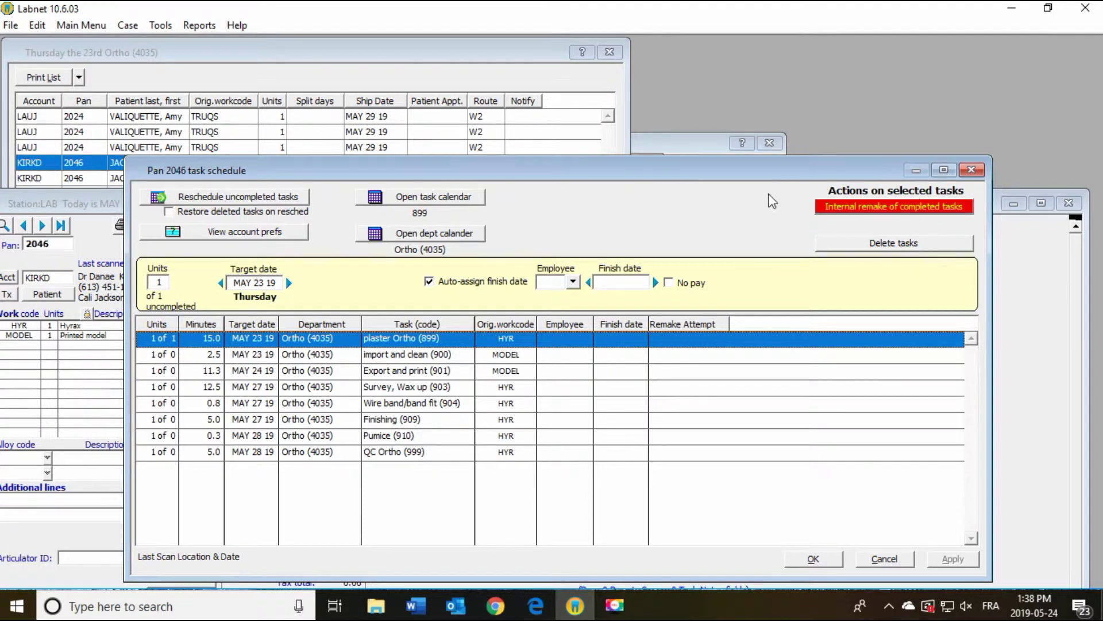
Delete the plaster Ortho (899) task from the HYR case's task schedule.
{"action": "left_click_drag", "start_coordinate": [756, 178], "coordinate": [771, 349]}
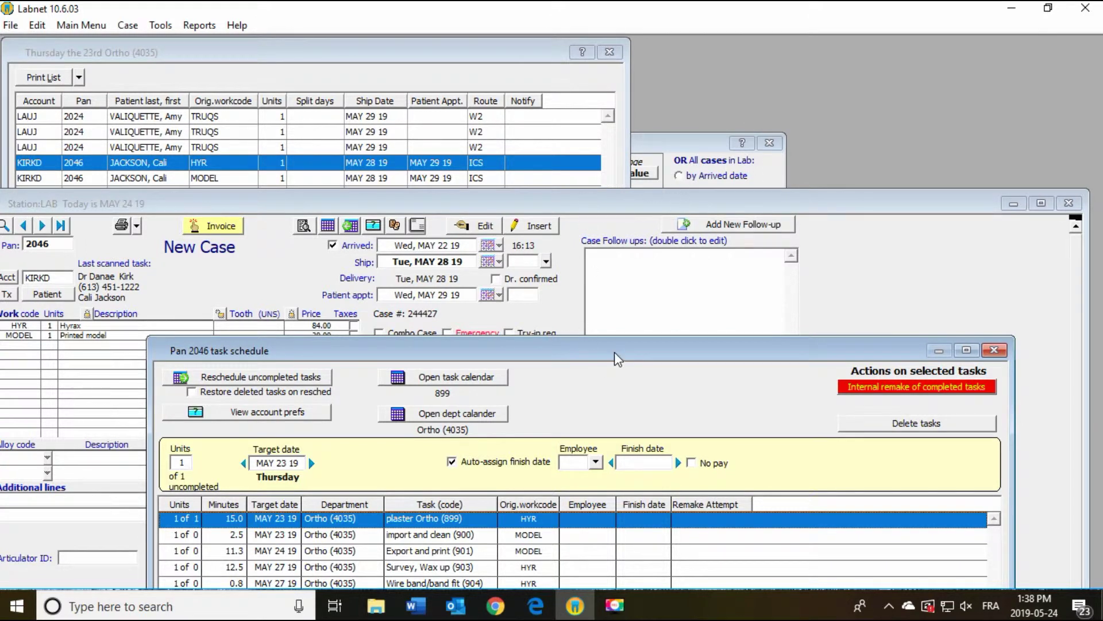
{"action": "left_click_drag", "start_coordinate": [614, 352], "coordinate": [706, 244]}
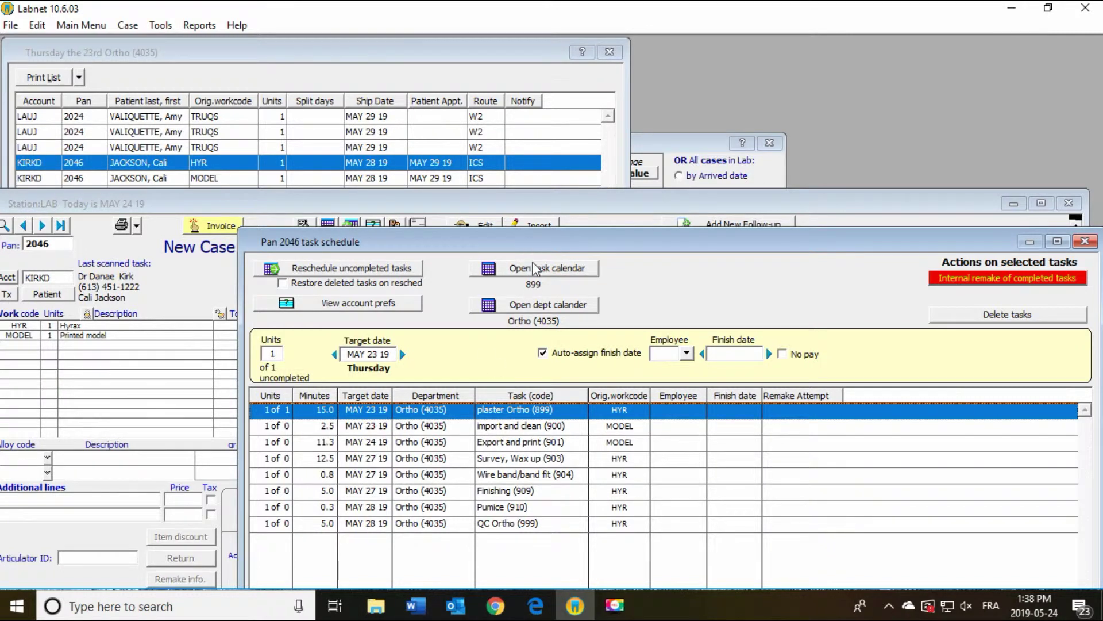
{"action": "left_click_drag", "start_coordinate": [529, 243], "coordinate": [536, 218]}
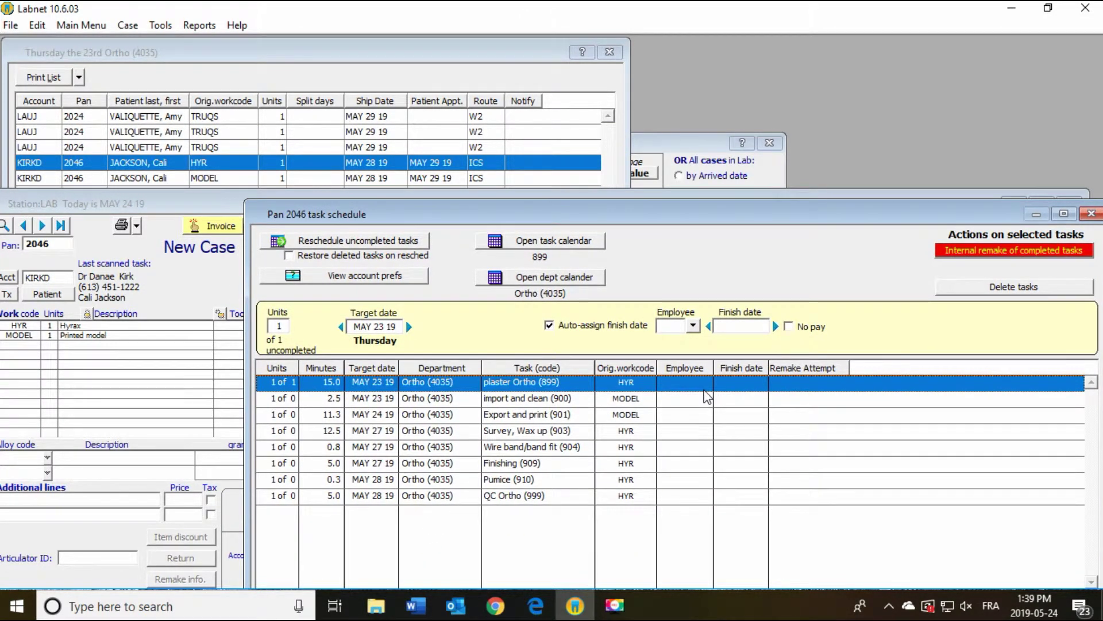
{"action": "left_click_drag", "start_coordinate": [596, 215], "coordinate": [564, 277]}
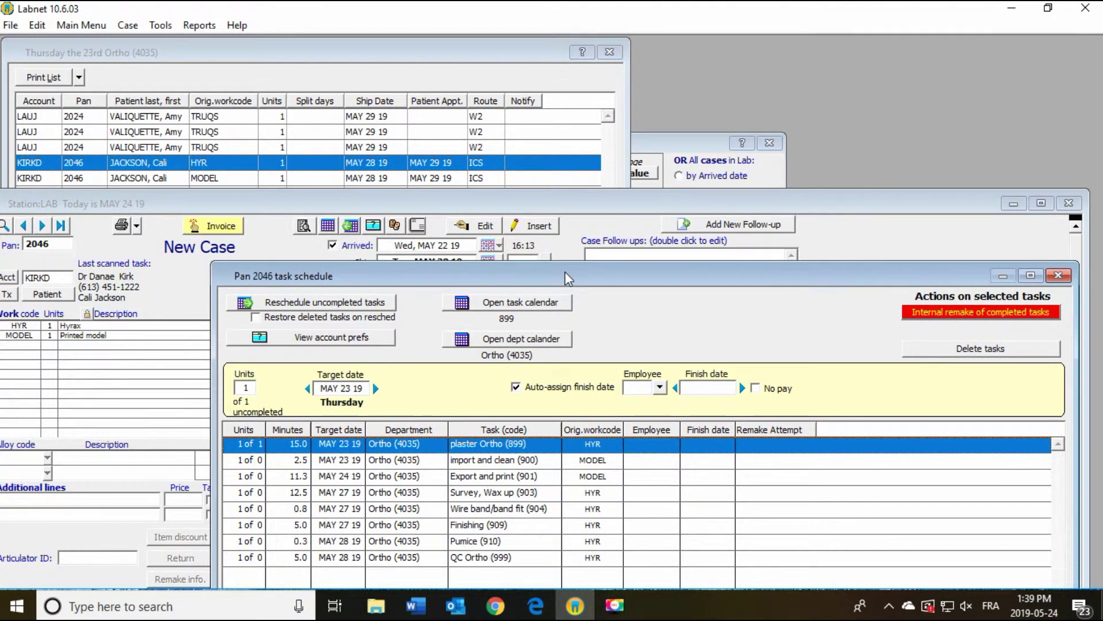
{"action": "left_click_drag", "start_coordinate": [565, 273], "coordinate": [587, 217]}
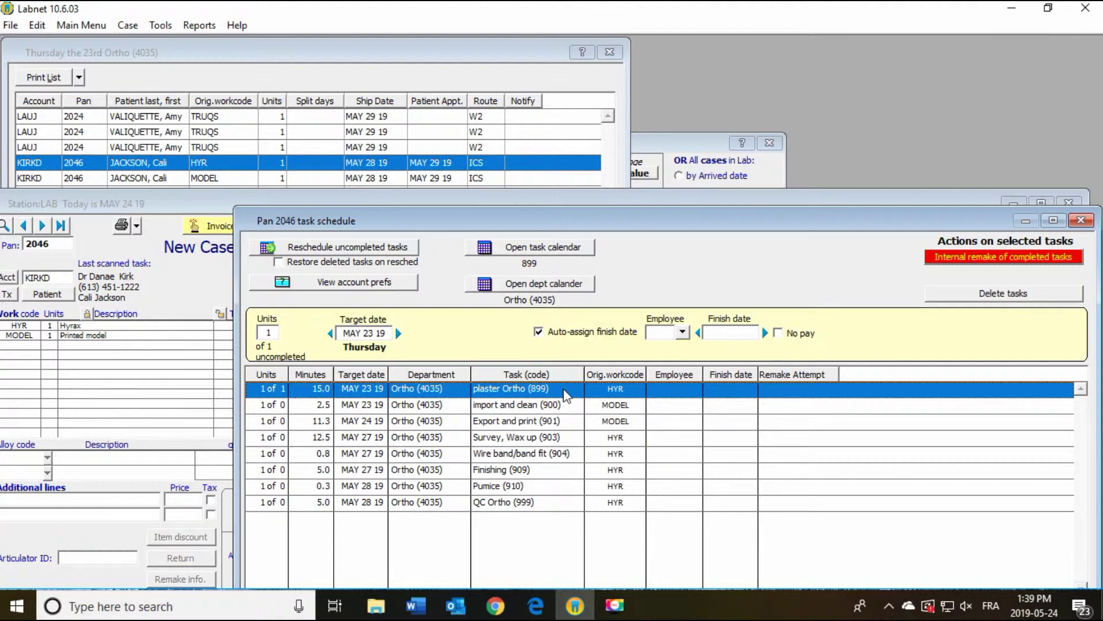
{"action": "left_click", "coordinate": [1034, 294]}
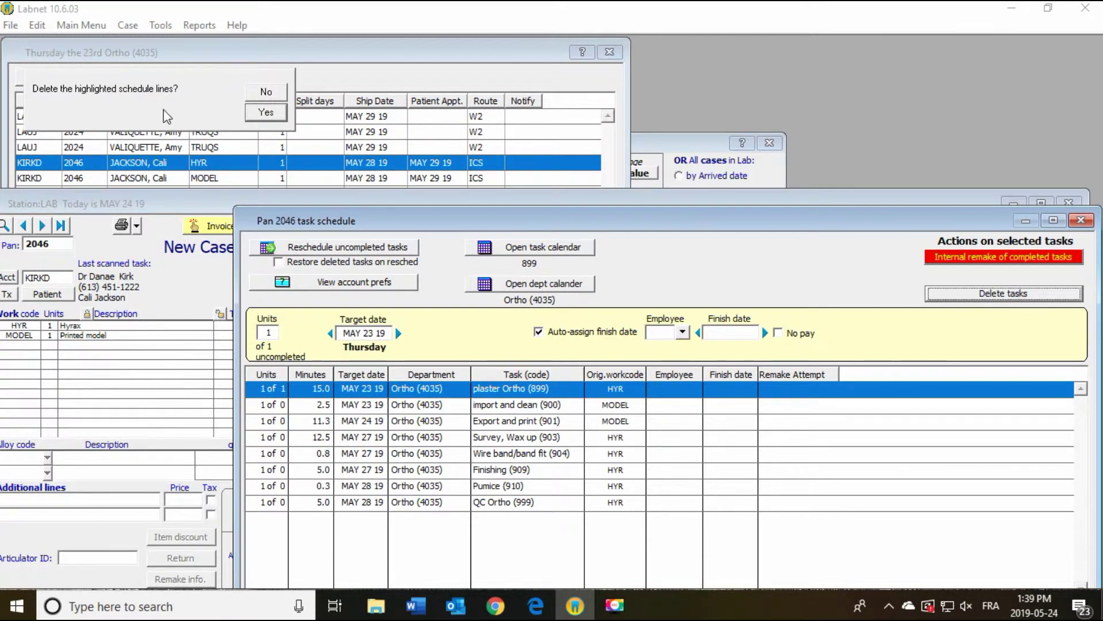
{"action": "left_click", "coordinate": [267, 113]}
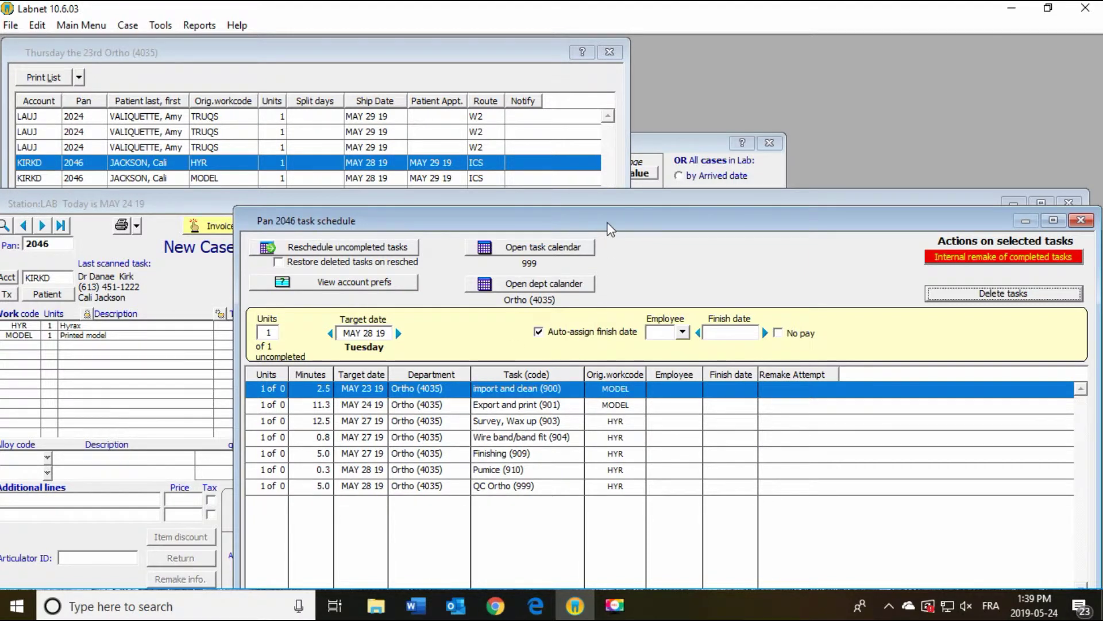
Set the target date of import and clean (900) to May 24 19 and of Pumice (910) to May 27 19.
{"action": "left_click_drag", "start_coordinate": [604, 222], "coordinate": [608, 194]}
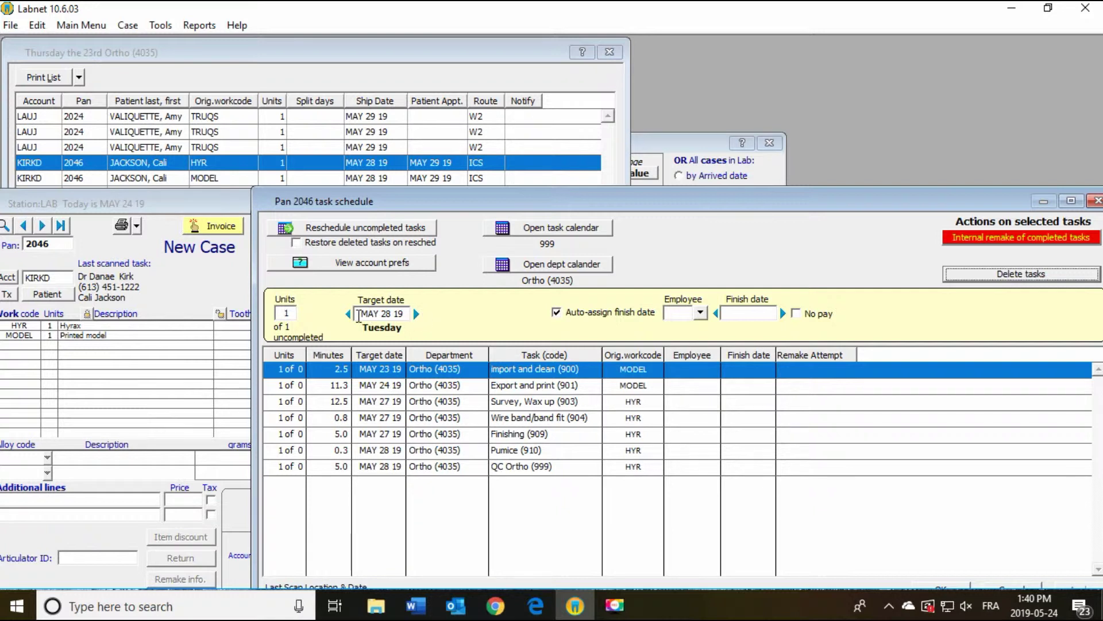
{"action": "left_click", "coordinate": [378, 371]}
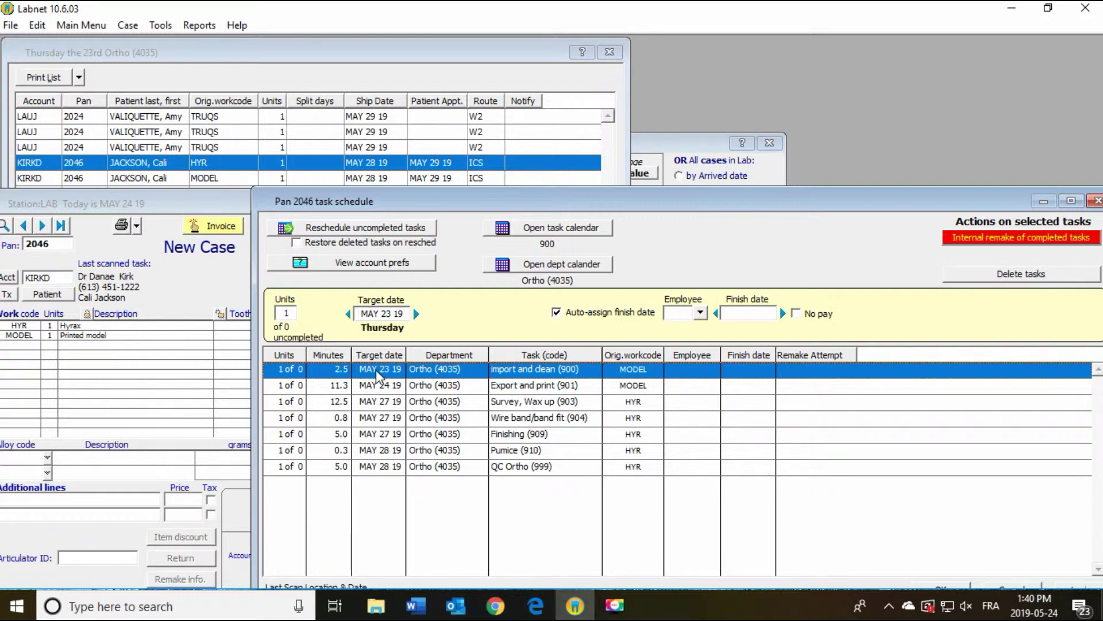
{"action": "left_click", "coordinate": [417, 315]}
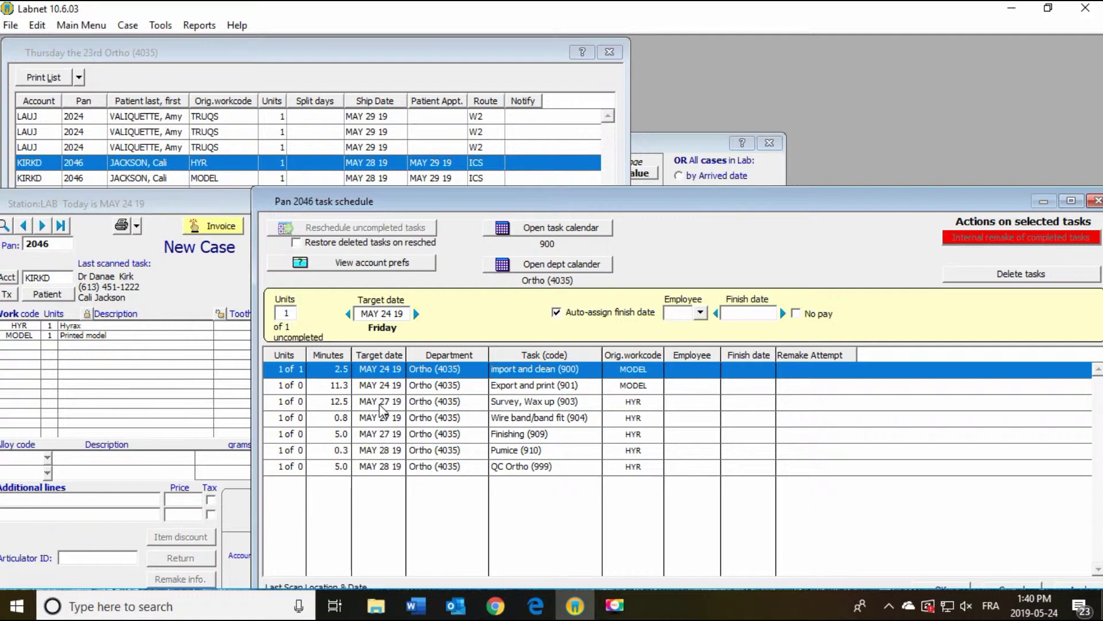
{"action": "left_click", "coordinate": [392, 451]}
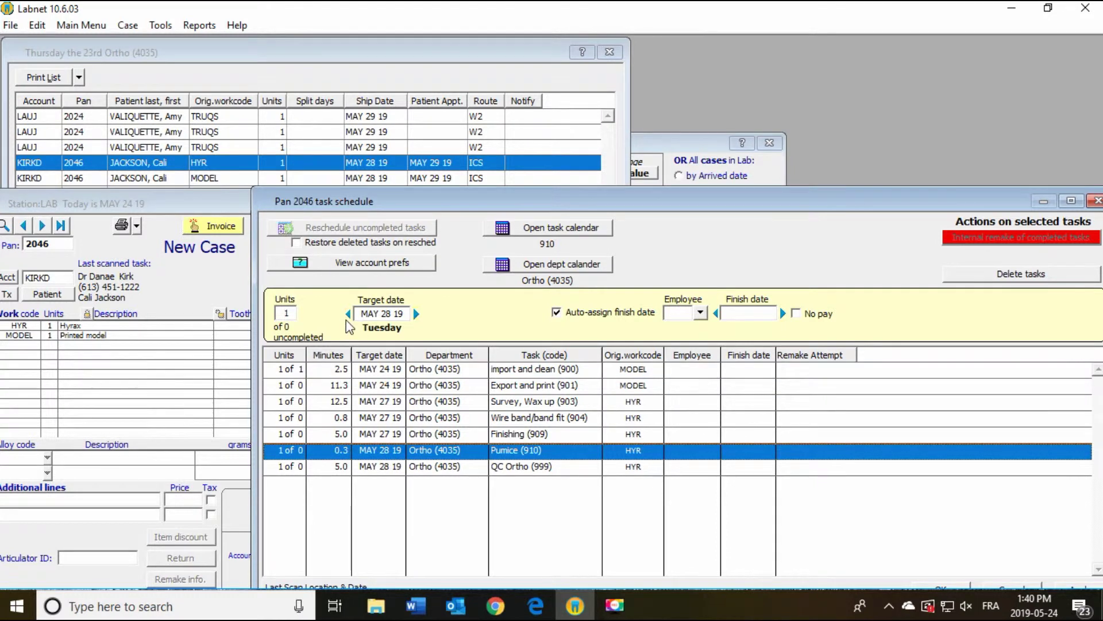
{"action": "left_click", "coordinate": [348, 314]}
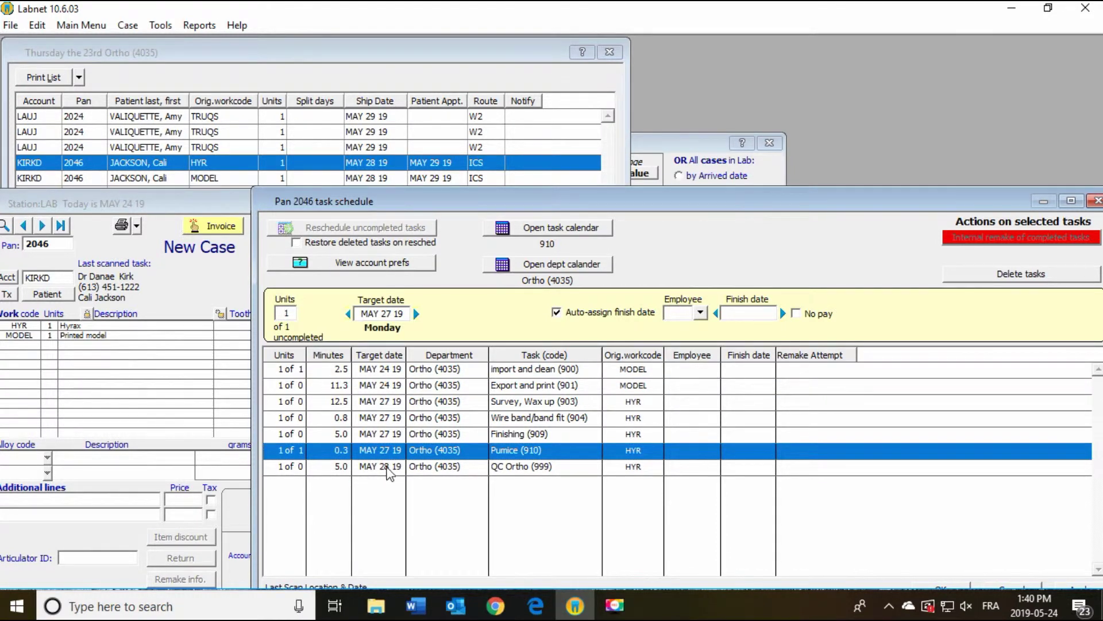
Move the QC Ortho (999) task one day earlier and save the HYR case's task schedule.
{"action": "left_click_drag", "start_coordinate": [549, 203], "coordinate": [508, 206]}
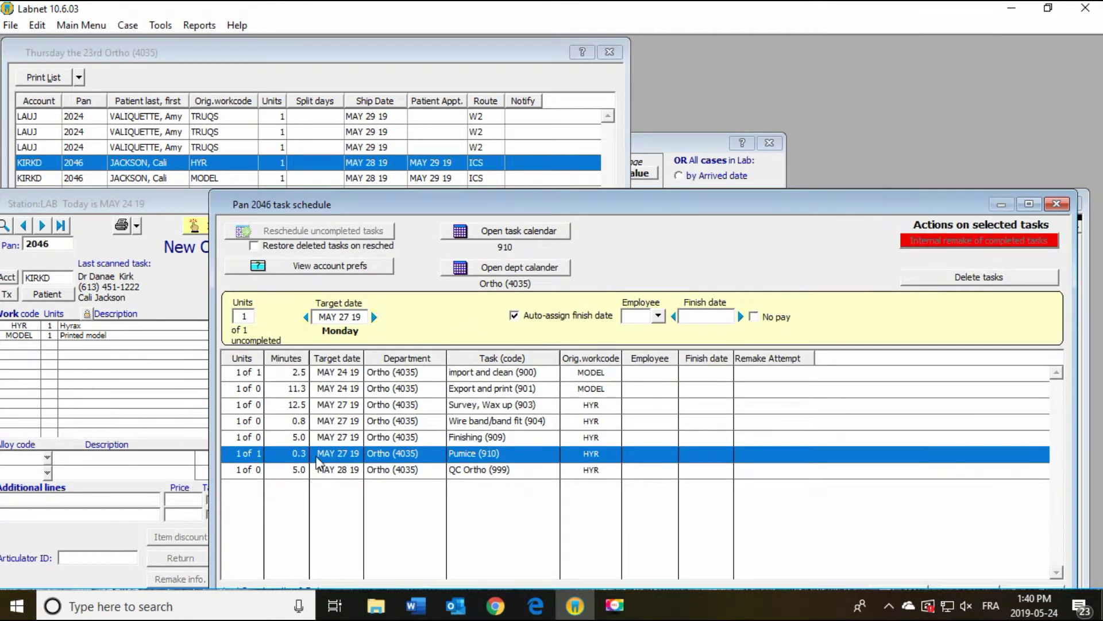
{"action": "left_click", "coordinate": [335, 470]}
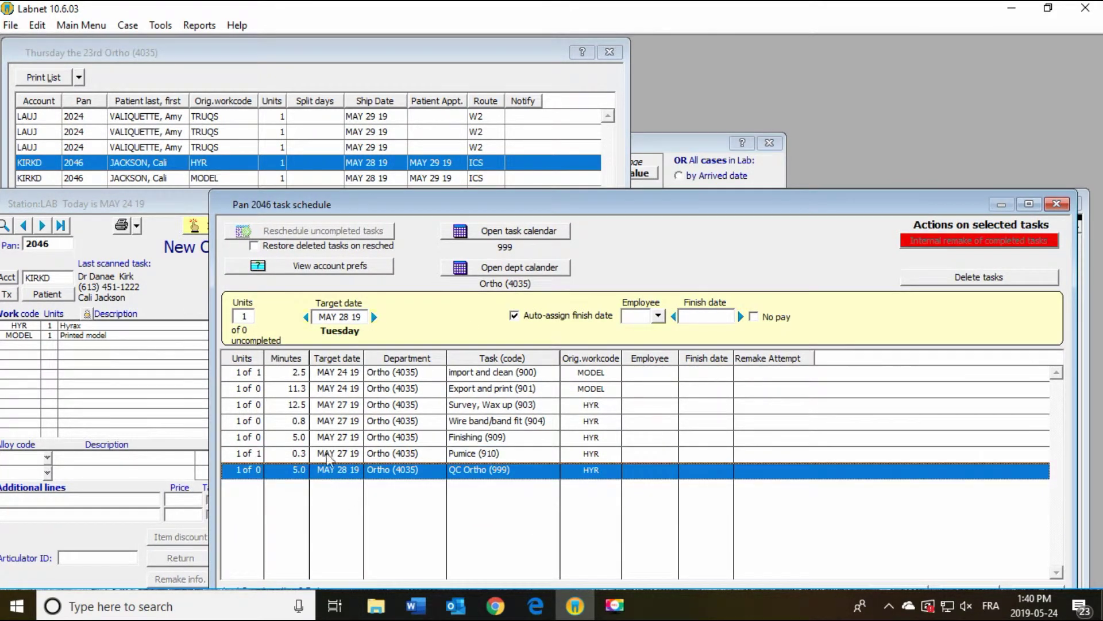
{"action": "left_click", "coordinate": [305, 316]}
{"action": "left_click_drag", "start_coordinate": [519, 208], "coordinate": [486, 176]}
{"action": "left_click", "coordinate": [876, 565]}
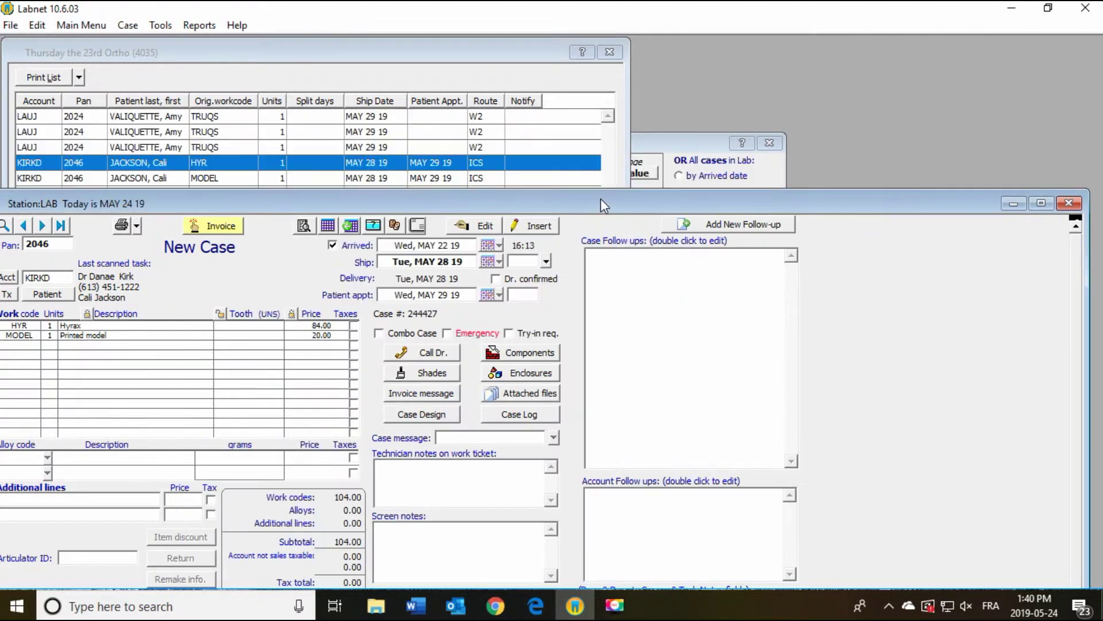
Reopen the HYR case's task schedule, check its target dates against the case's ship date, and close it.
{"action": "left_click_drag", "start_coordinate": [604, 201], "coordinate": [658, 173]}
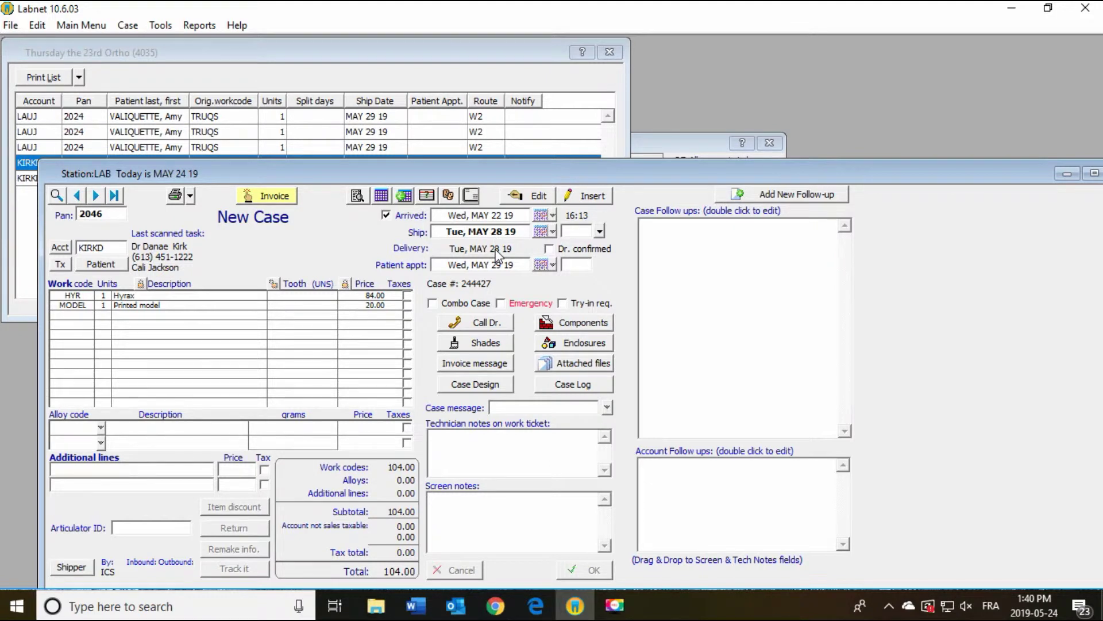
{"action": "left_click", "coordinate": [383, 196]}
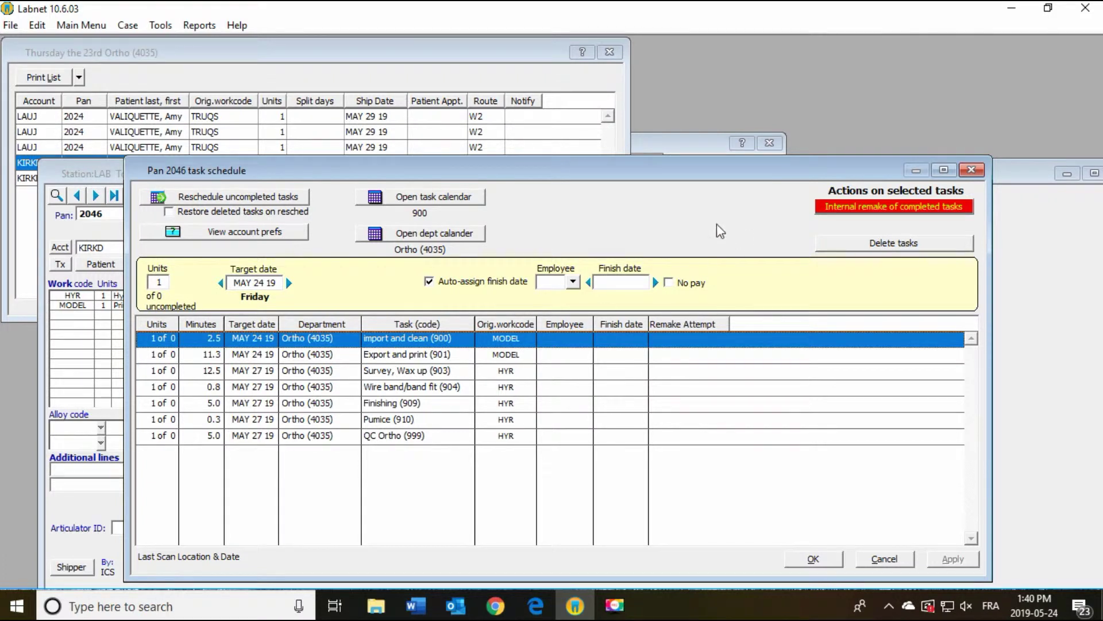
{"action": "left_click_drag", "start_coordinate": [719, 168], "coordinate": [706, 328]}
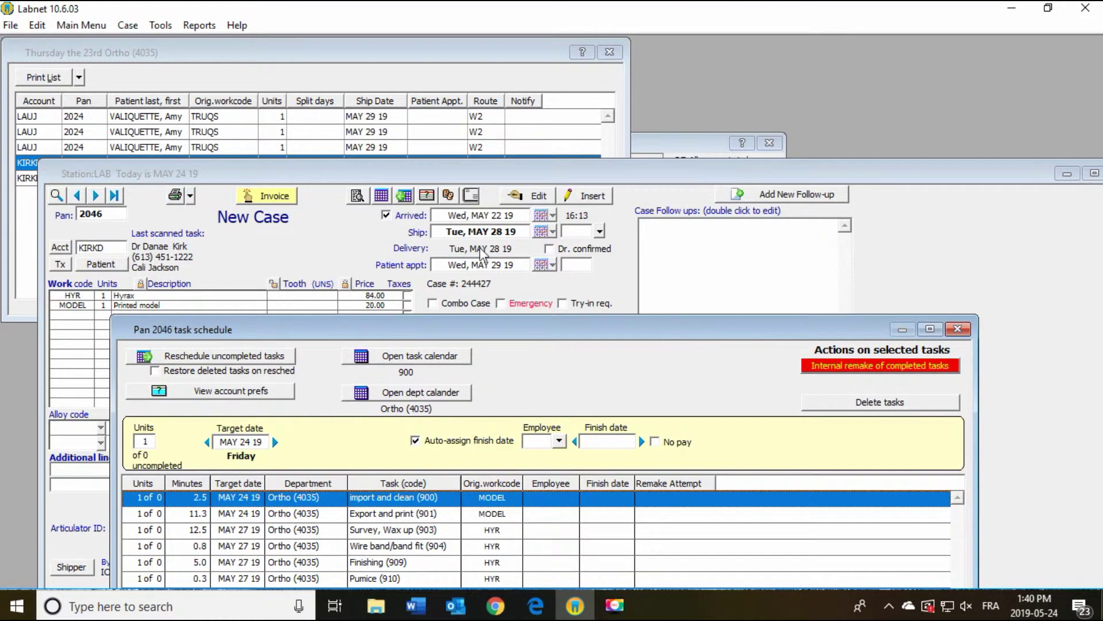
{"action": "left_click_drag", "start_coordinate": [546, 330], "coordinate": [600, 201]}
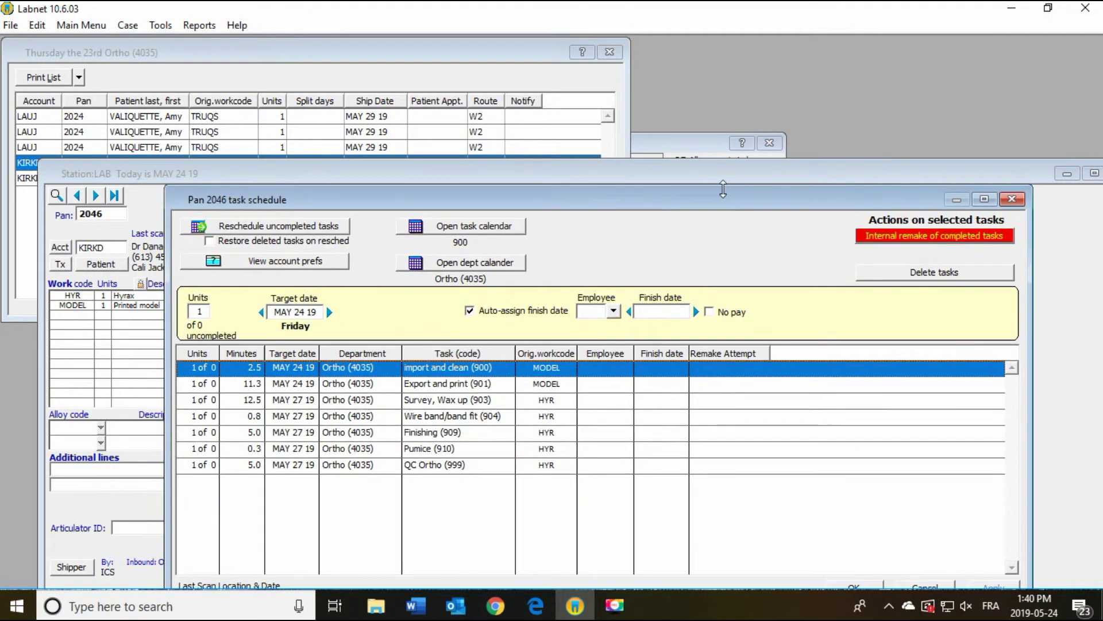
{"action": "left_click", "coordinate": [1012, 198]}
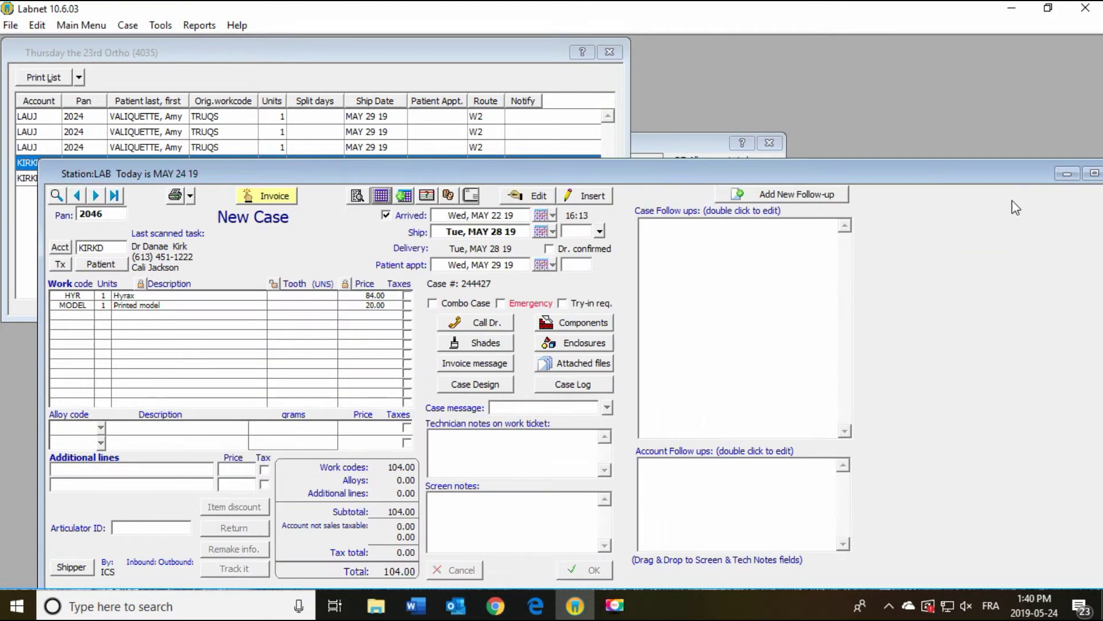
{"action": "left_click_drag", "start_coordinate": [522, 173], "coordinate": [537, 204]}
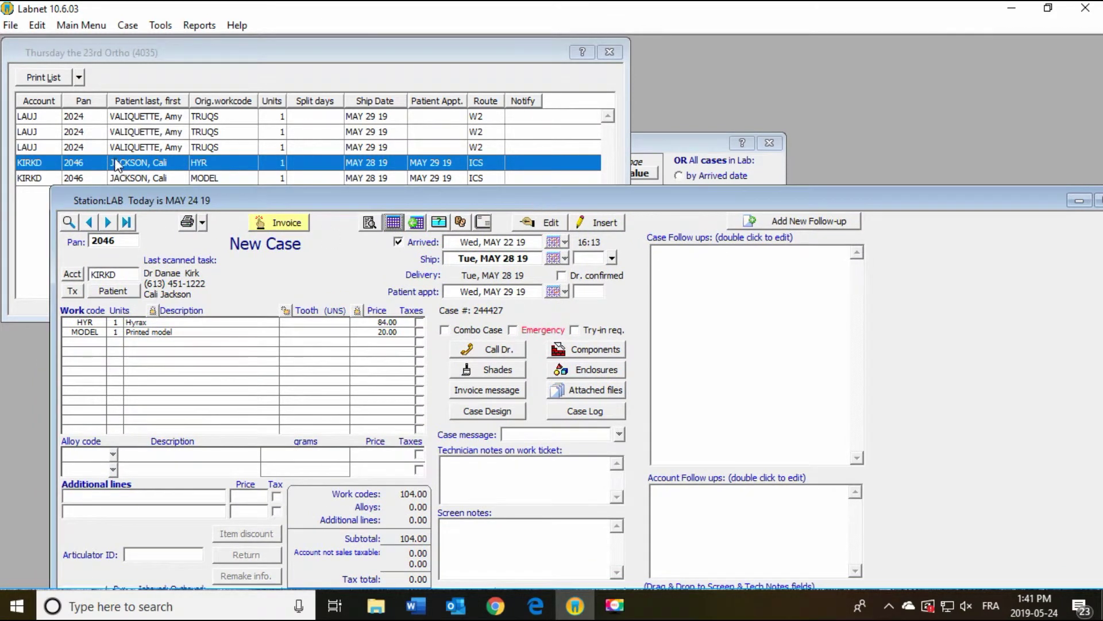
Close the Thursday the 23rd Ortho list and the outdated calendar, leaving the case window open.
{"action": "left_click", "coordinate": [615, 53]}
{"action": "left_click", "coordinate": [610, 52]}
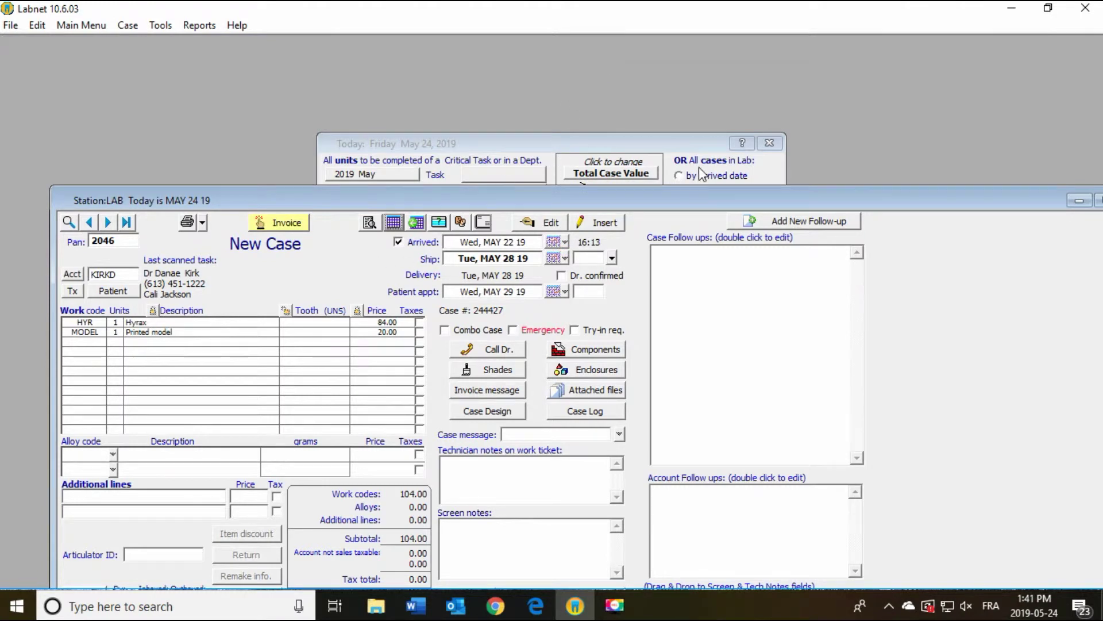
{"action": "left_click", "coordinate": [664, 141]}
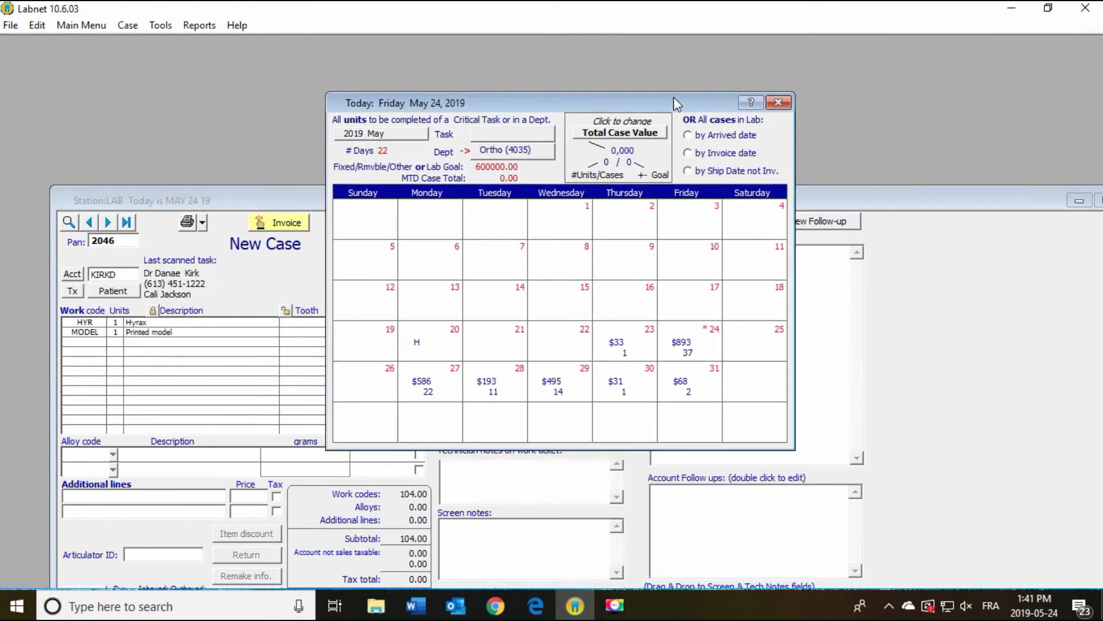
{"action": "left_click", "coordinate": [789, 102]}
{"action": "left_click_drag", "start_coordinate": [717, 205], "coordinate": [681, 70]}
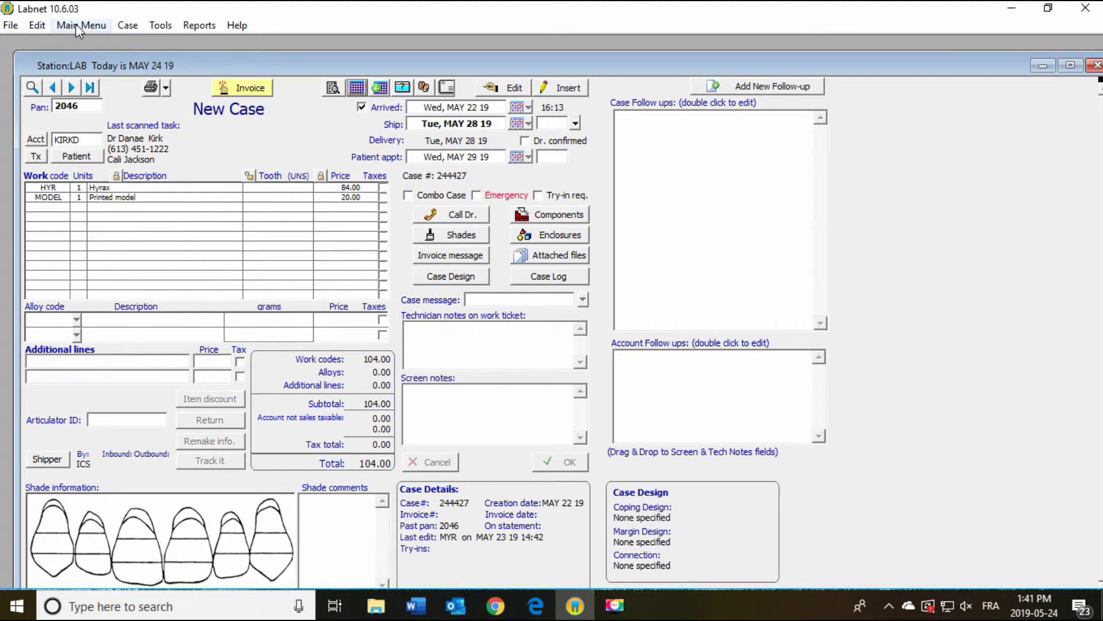
Open a fresh Big Calendar and display the Ortho (4035) department for May 2019.
{"action": "left_click", "coordinate": [81, 25]}
{"action": "left_click", "coordinate": [117, 280]}
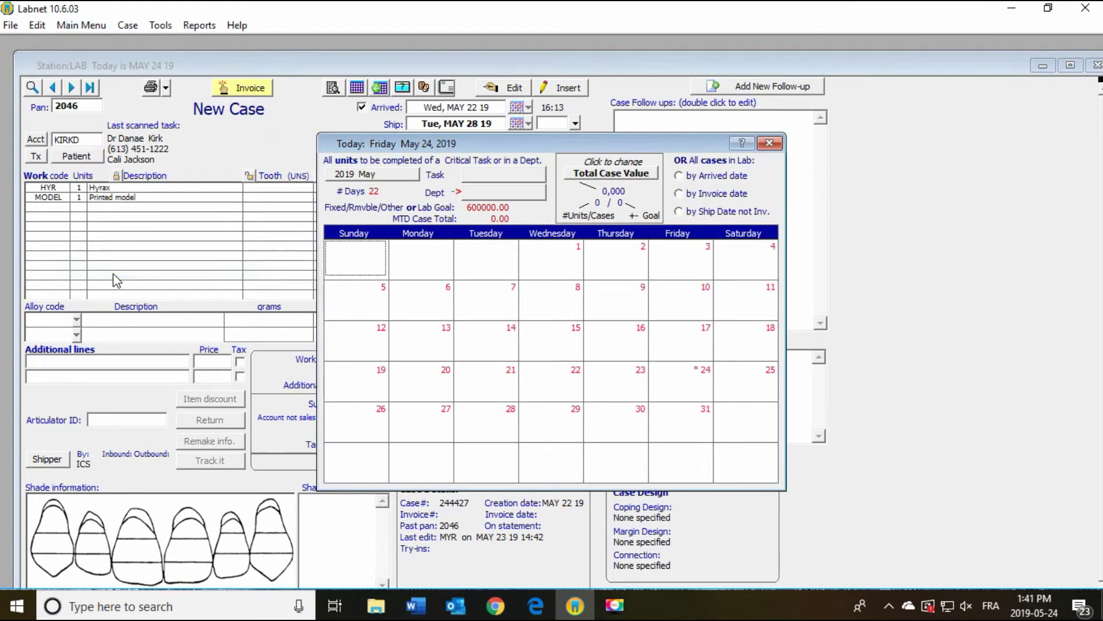
{"action": "left_click", "coordinate": [520, 194]}
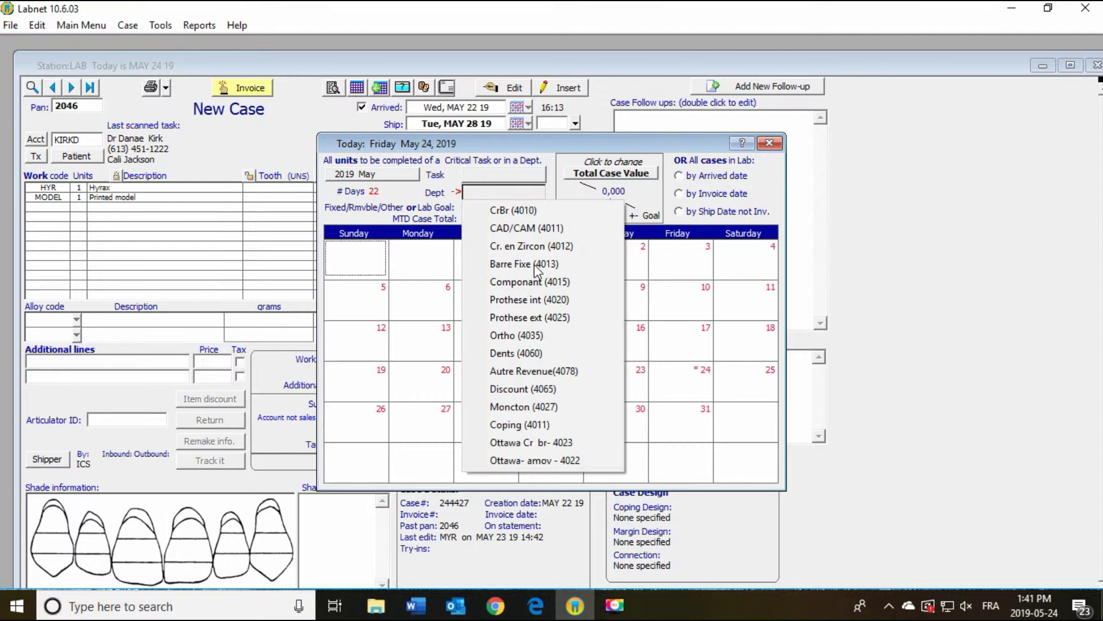
{"action": "left_click", "coordinate": [524, 338]}
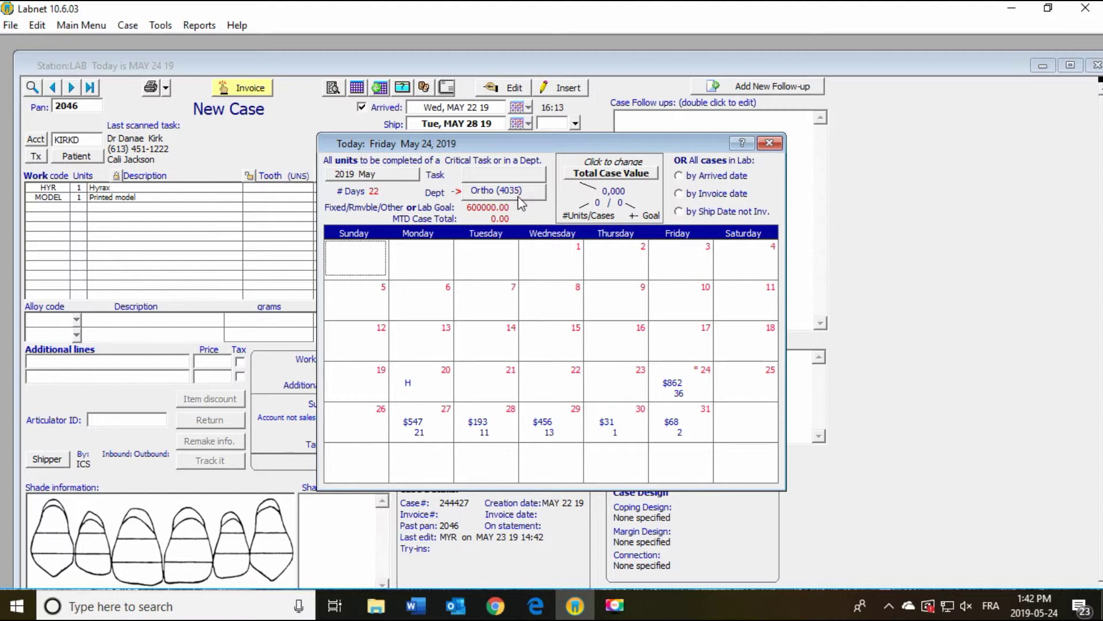
Open the Ortho task list for Friday, May 24, close the calendar, and look through the scheduled cases.
{"action": "double_click", "coordinate": [697, 391]}
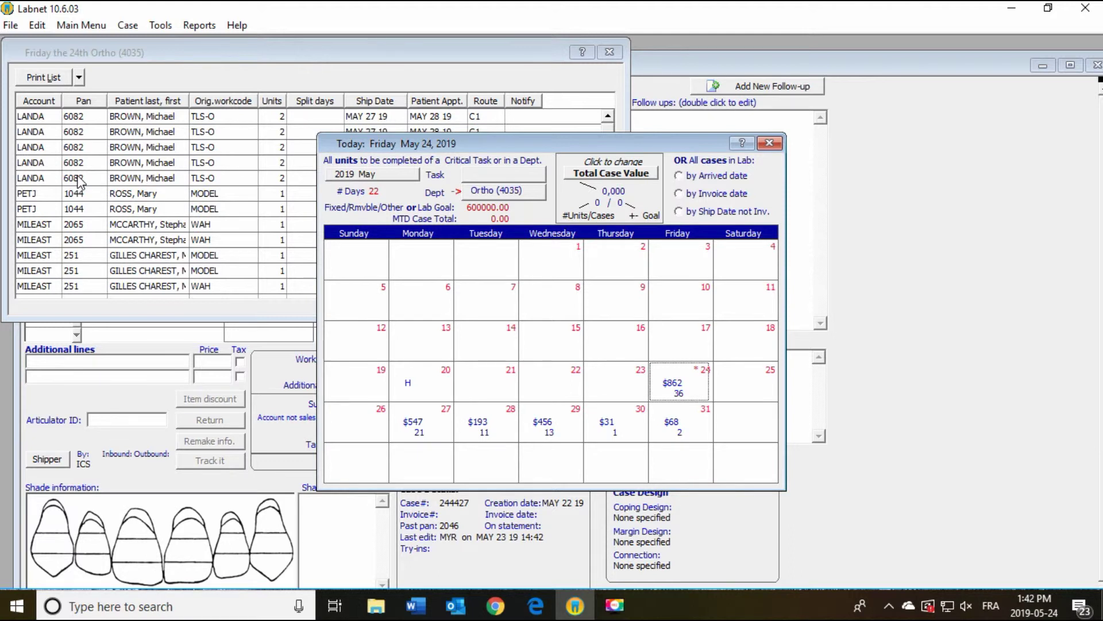
{"action": "left_click", "coordinate": [771, 143]}
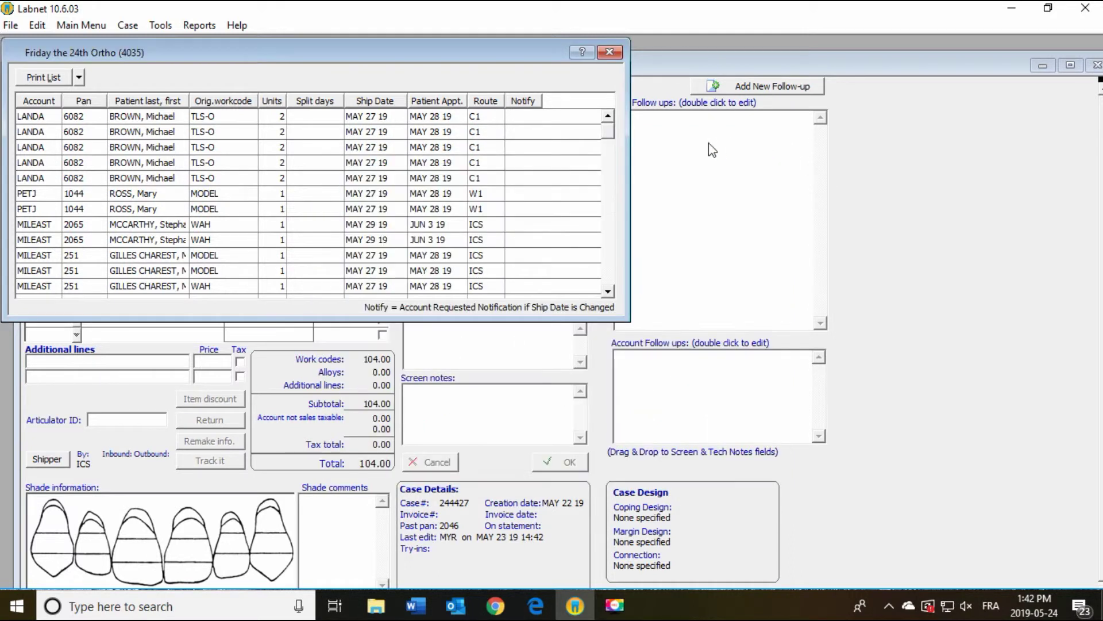
{"action": "mouse_move", "coordinate": [602, 142]}
{"action": "left_mouse_down"}
{"action": "mouse_move", "coordinate": [600, 296]}
{"action": "mouse_move", "coordinate": [618, 142]}
{"action": "left_mouse_up"}
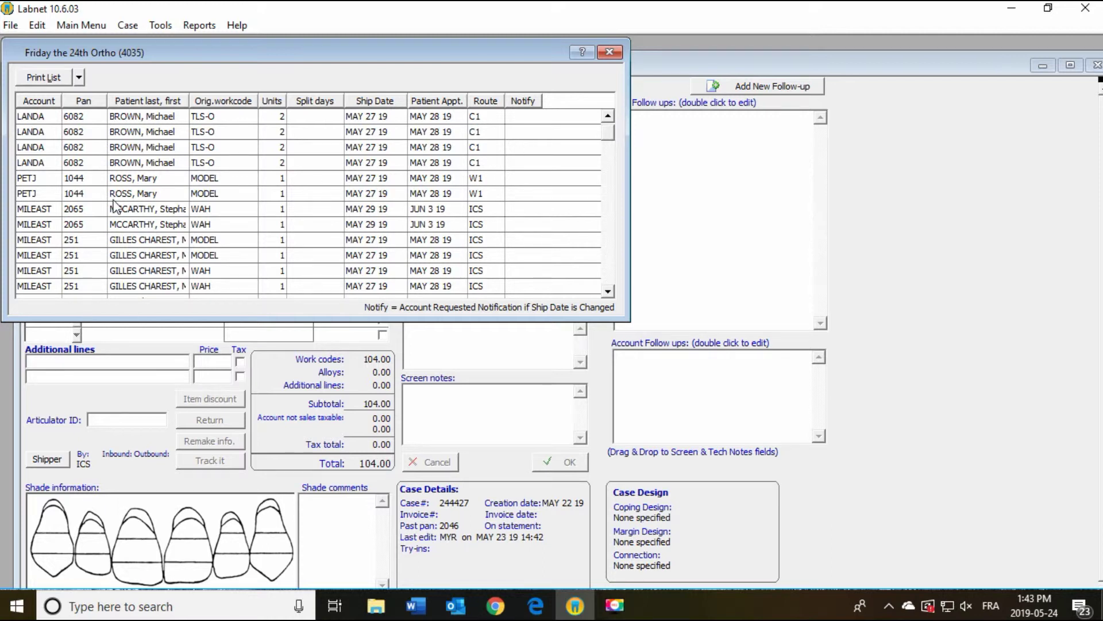
{"action": "left_click_drag", "start_coordinate": [610, 136], "coordinate": [611, 230]}
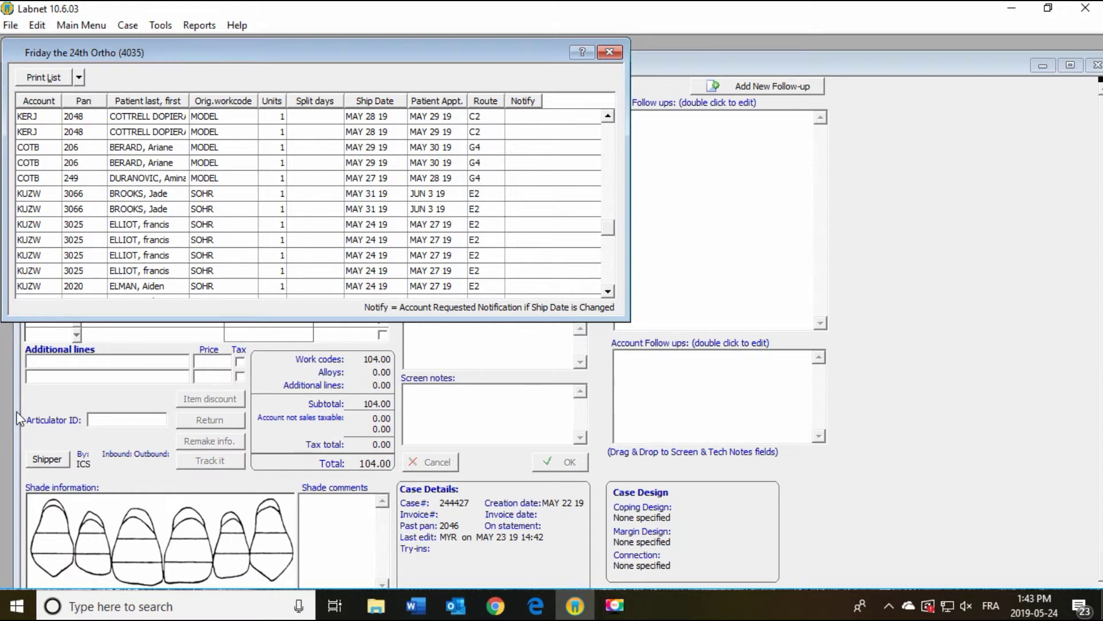
Open an SOHR case shipping May 24 from the list, examine its completed and remaining tasks in the task schedule, and close the schedule.
{"action": "double_click", "coordinate": [130, 256]}
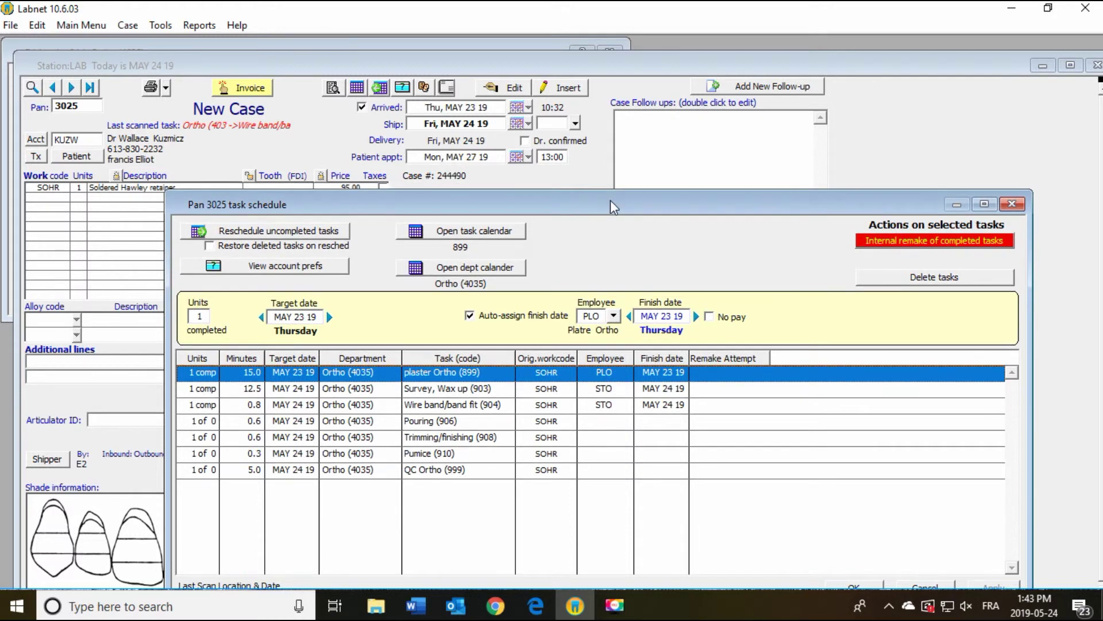
{"action": "left_click_drag", "start_coordinate": [610, 200], "coordinate": [528, 393]}
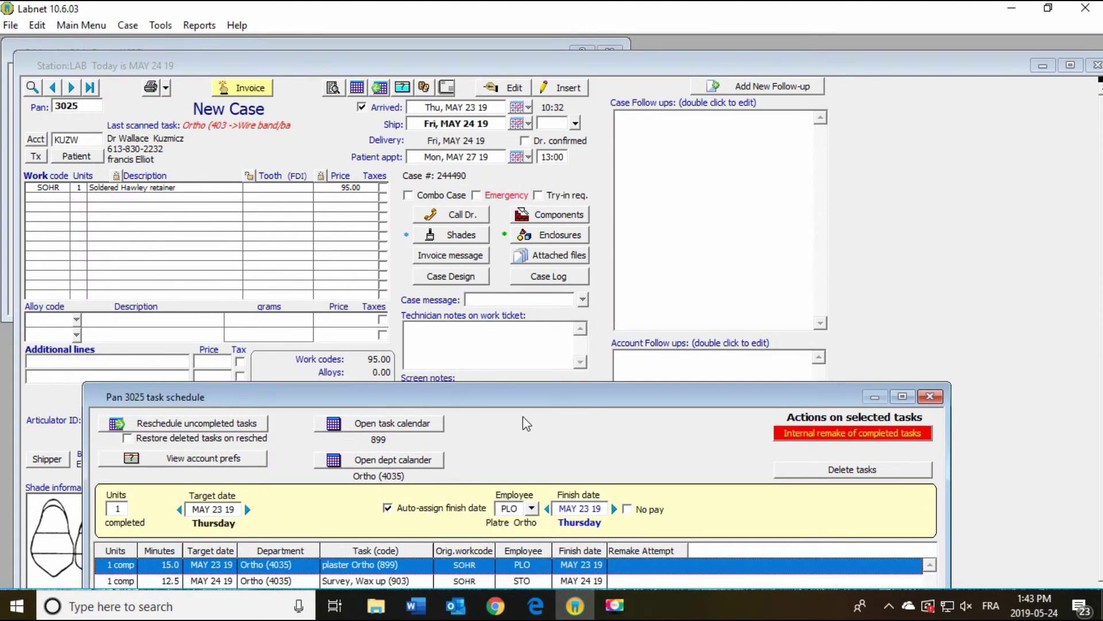
{"action": "double_click", "coordinate": [535, 398]}
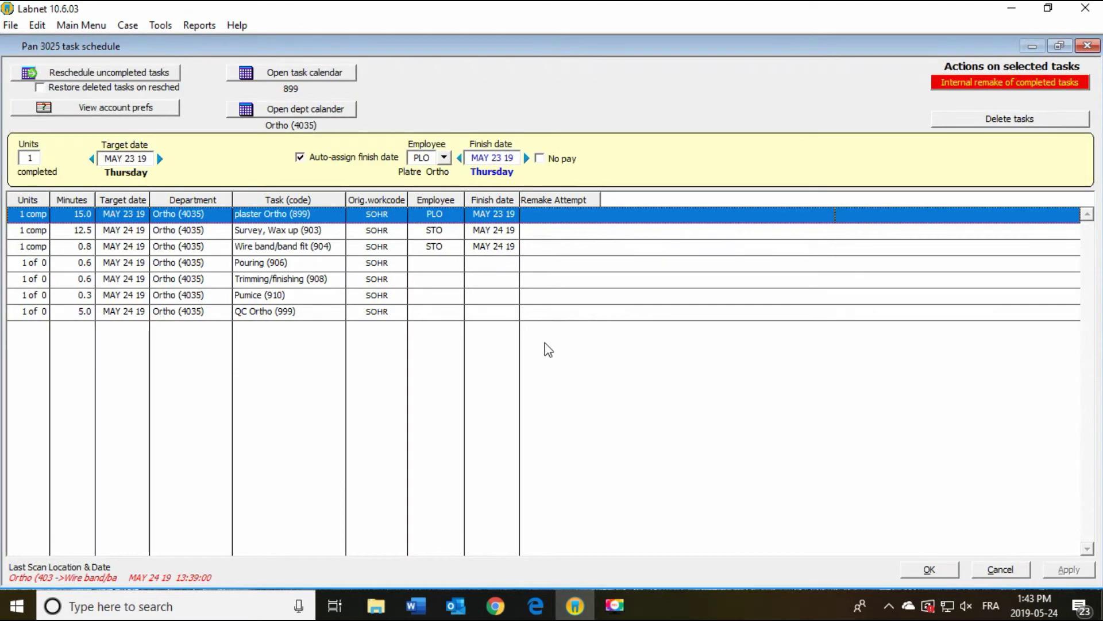
{"action": "left_click", "coordinate": [1087, 46]}
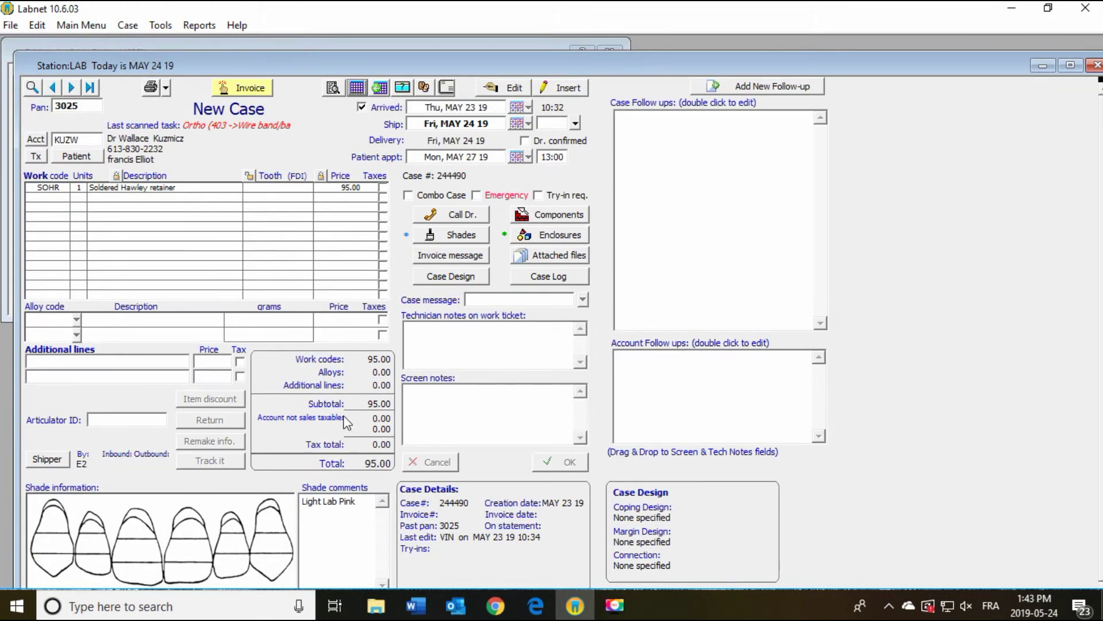
{"action": "left_click", "coordinate": [357, 88]}
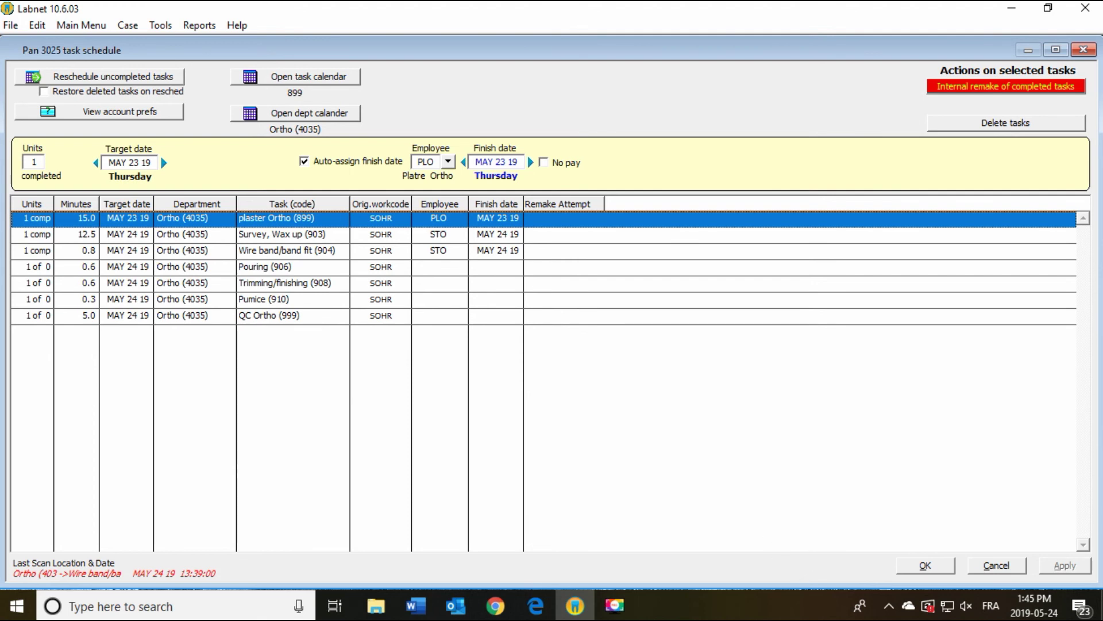
{"action": "left_click", "coordinate": [1083, 51]}
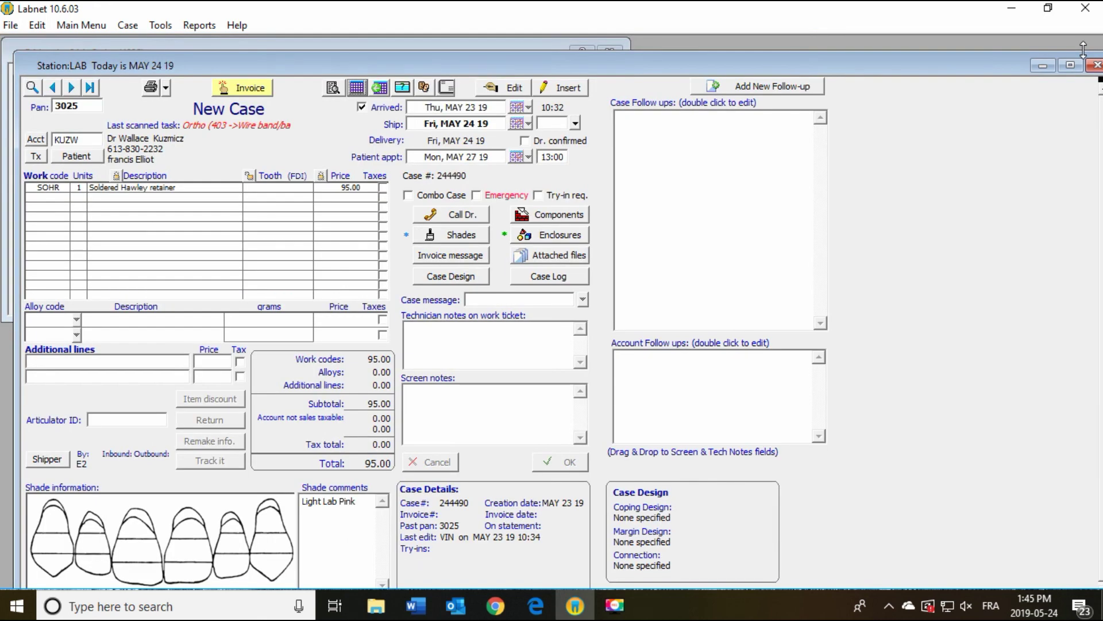